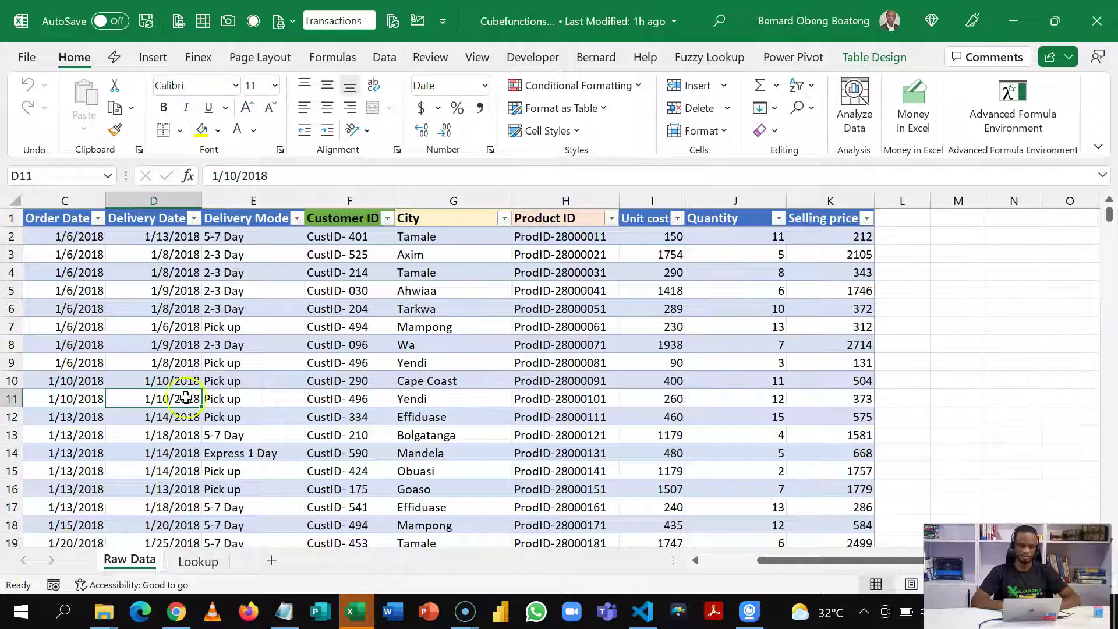
- Examine the Transactions table's columns on the Raw Data sheet, from Row ID and Order ID through Quantity and Selling price
click(186, 380)
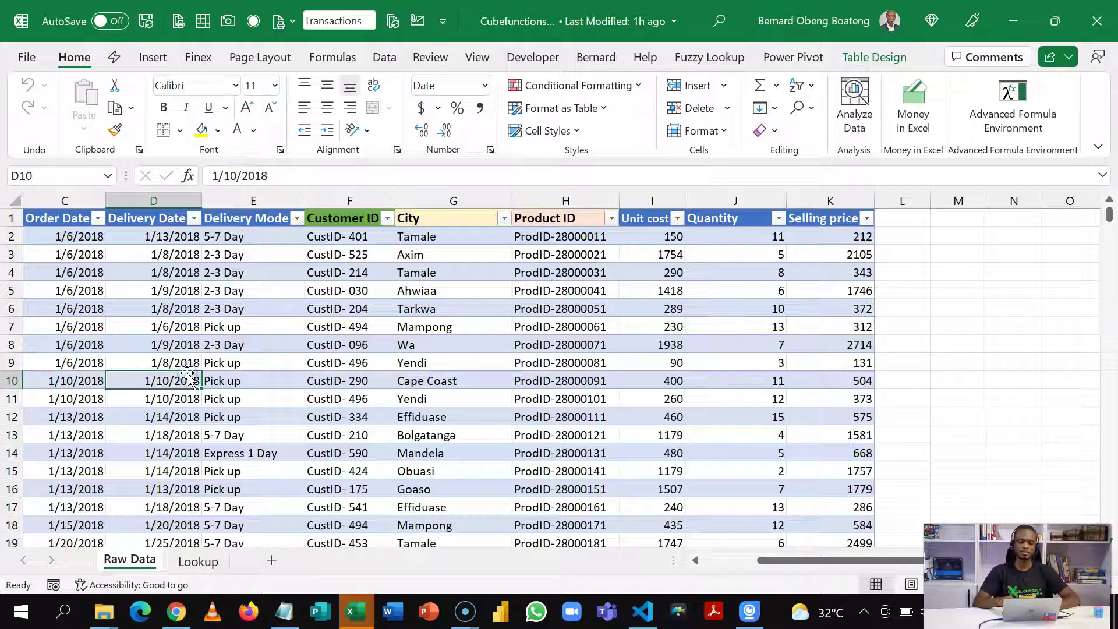
key(Left)
key(Left)
key(Left)
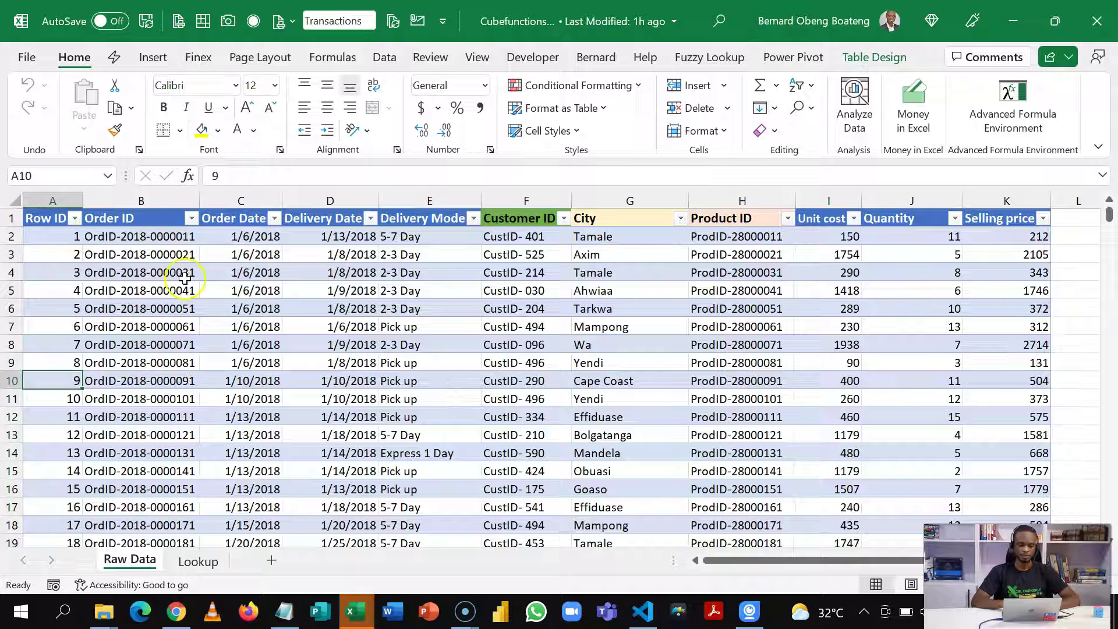
click(145, 239)
key(Right)
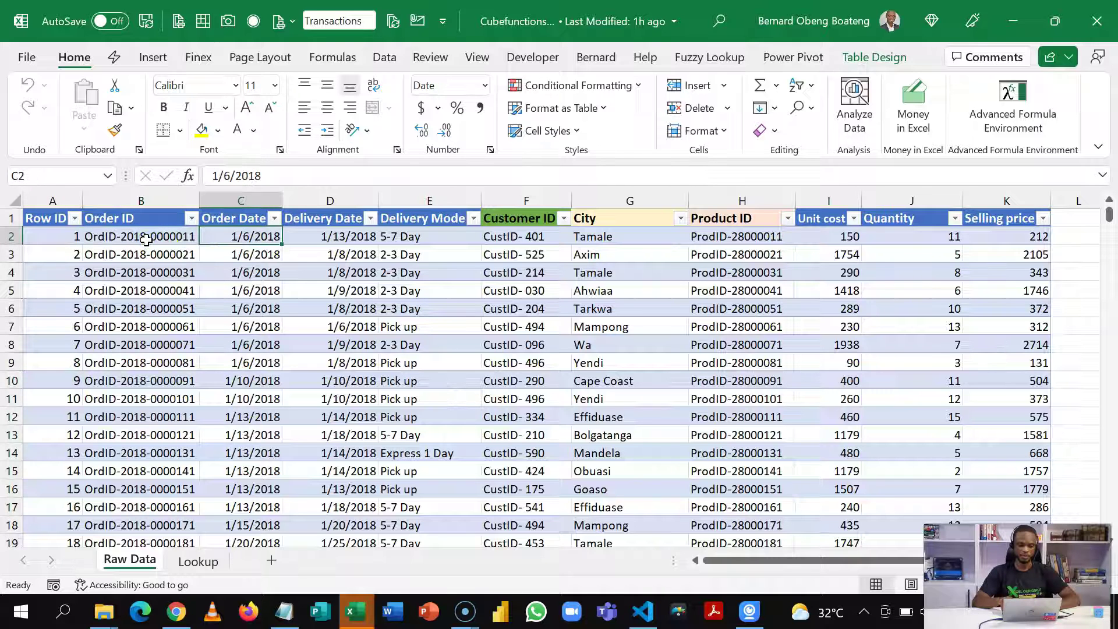
key(Right)
key(Right)
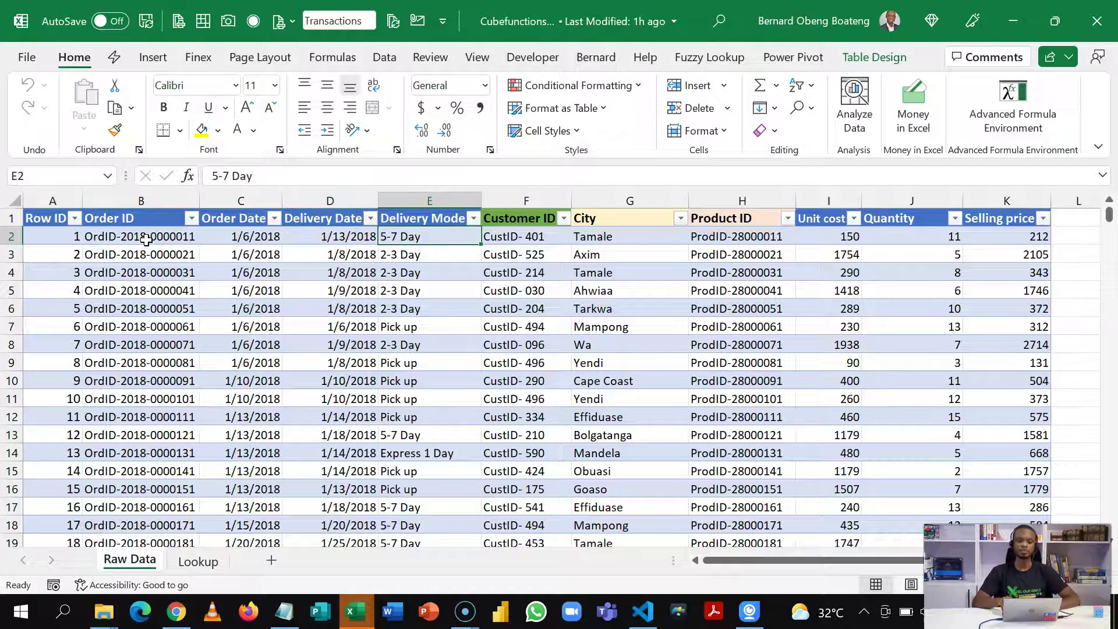
key(Right)
key(shift+Right)
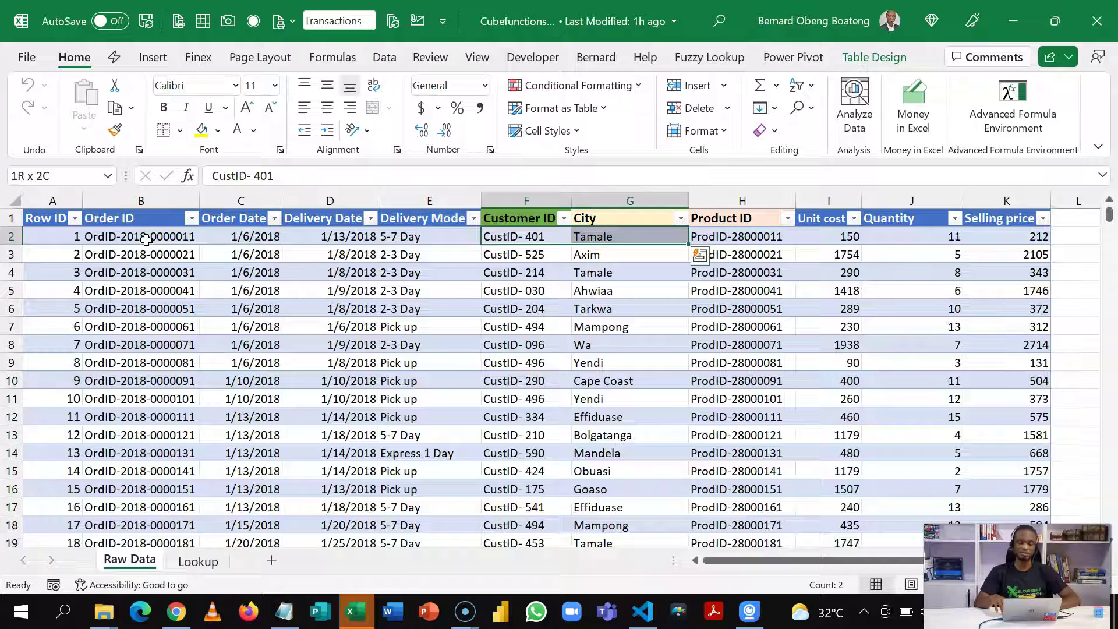
key(shift+Right)
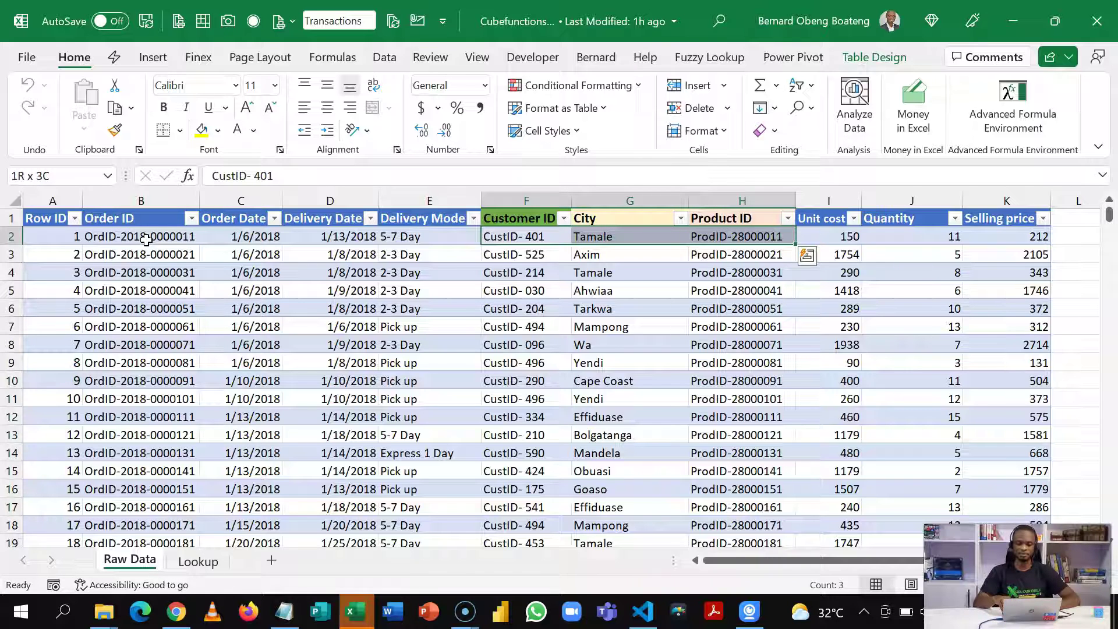
key(Right)
key(Right)
key(Right)
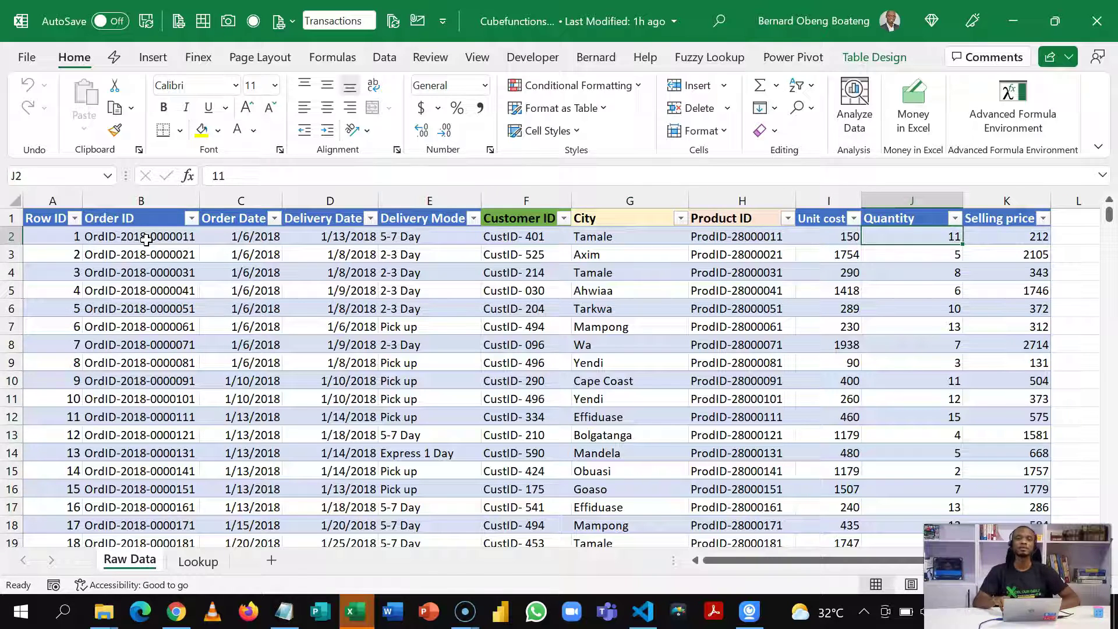
key(Right)
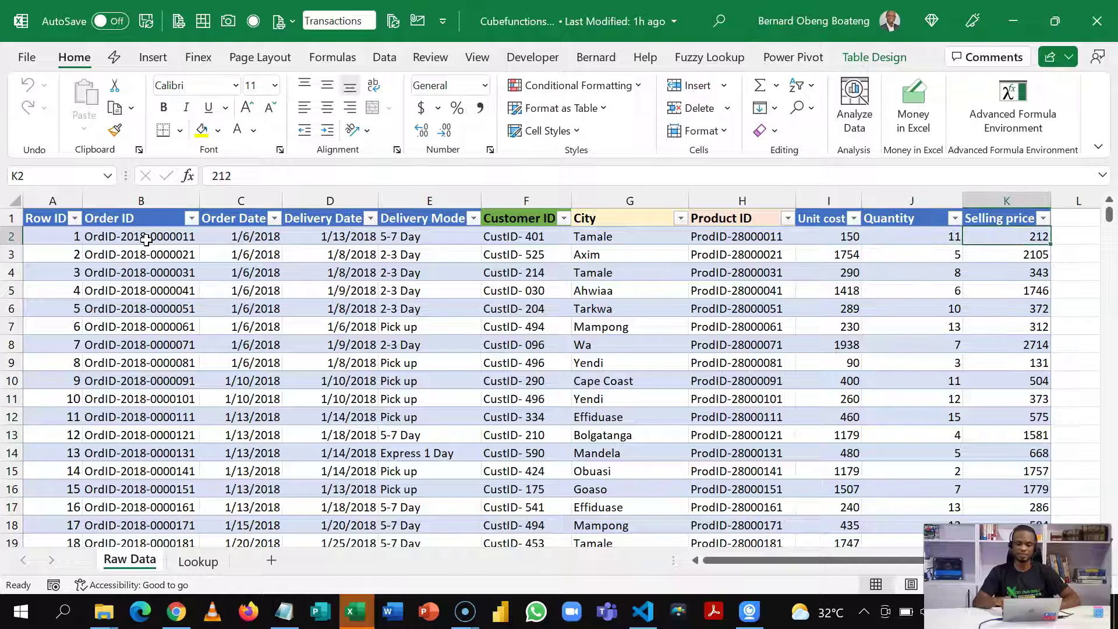
key(Left)
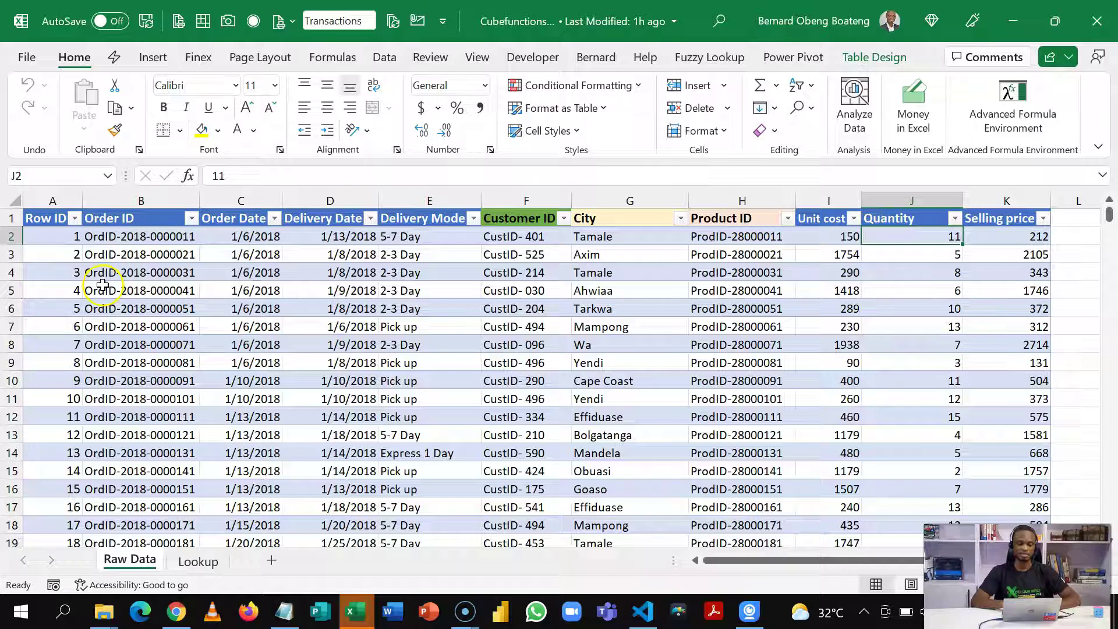
- Examine the Customers, Location and Product tables on the Lookup sheet
click(197, 560)
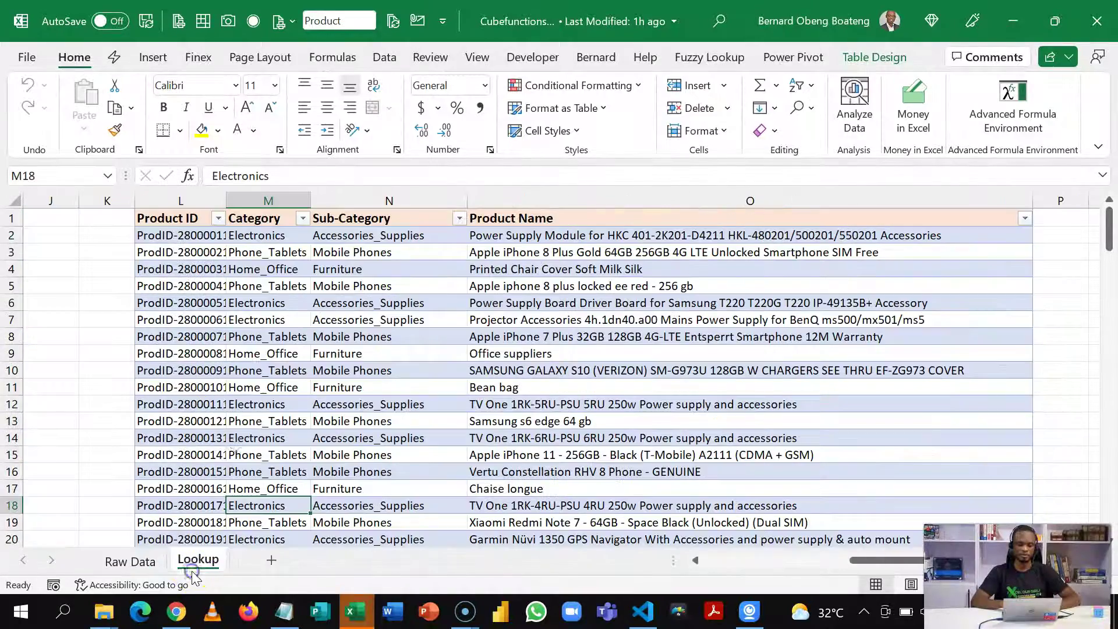
click(258, 400)
key(Left)
key(Home)
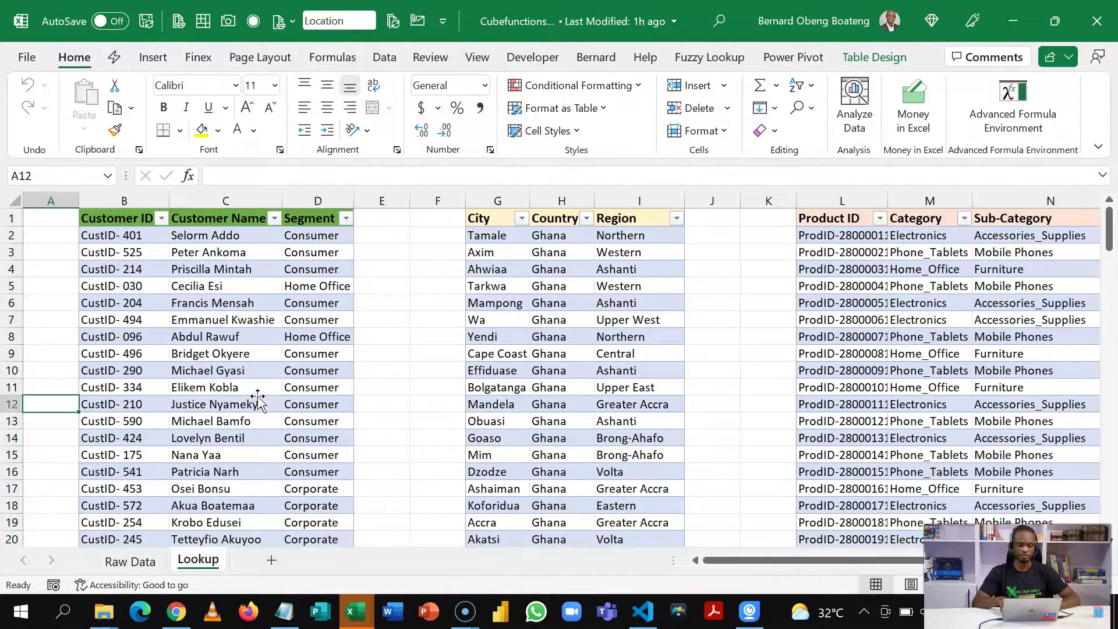
key(Up)
key(Up)
key(Up)
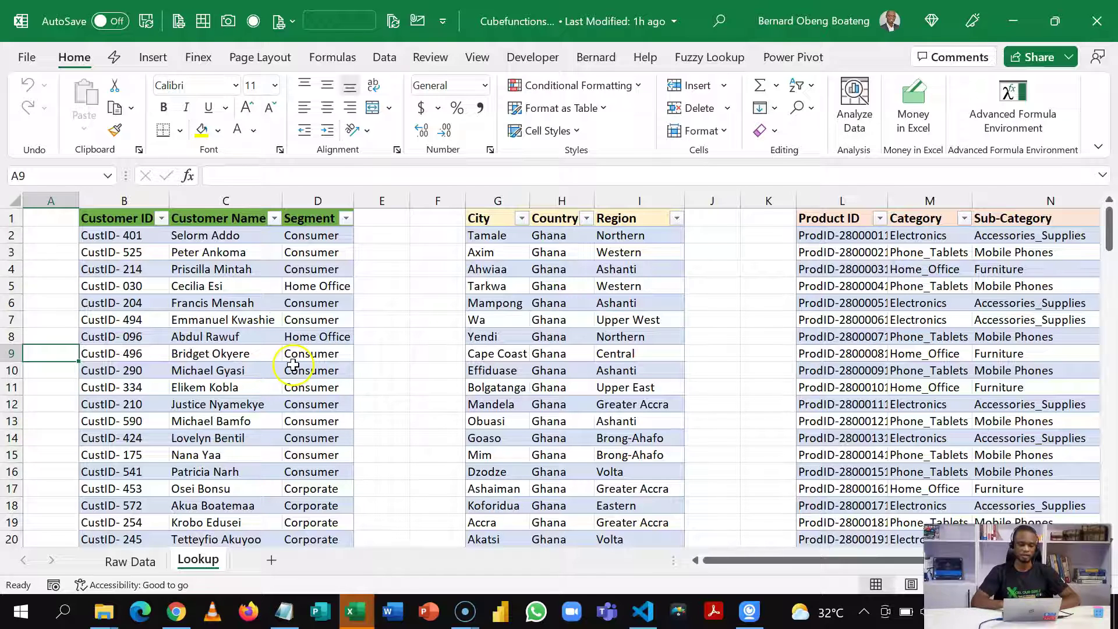
click(201, 304)
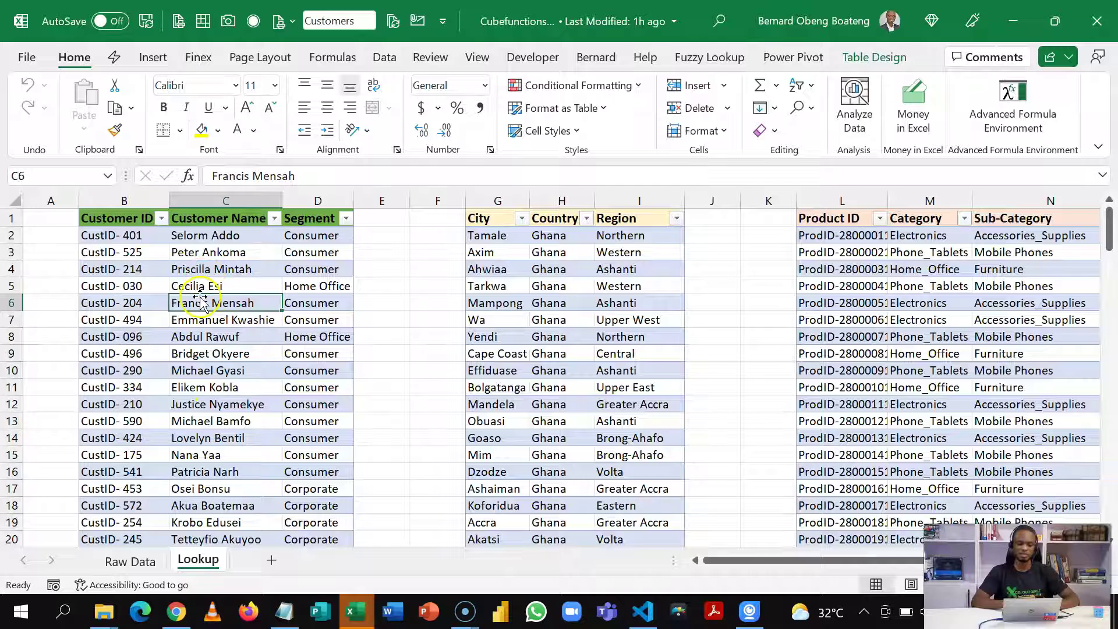
click(542, 270)
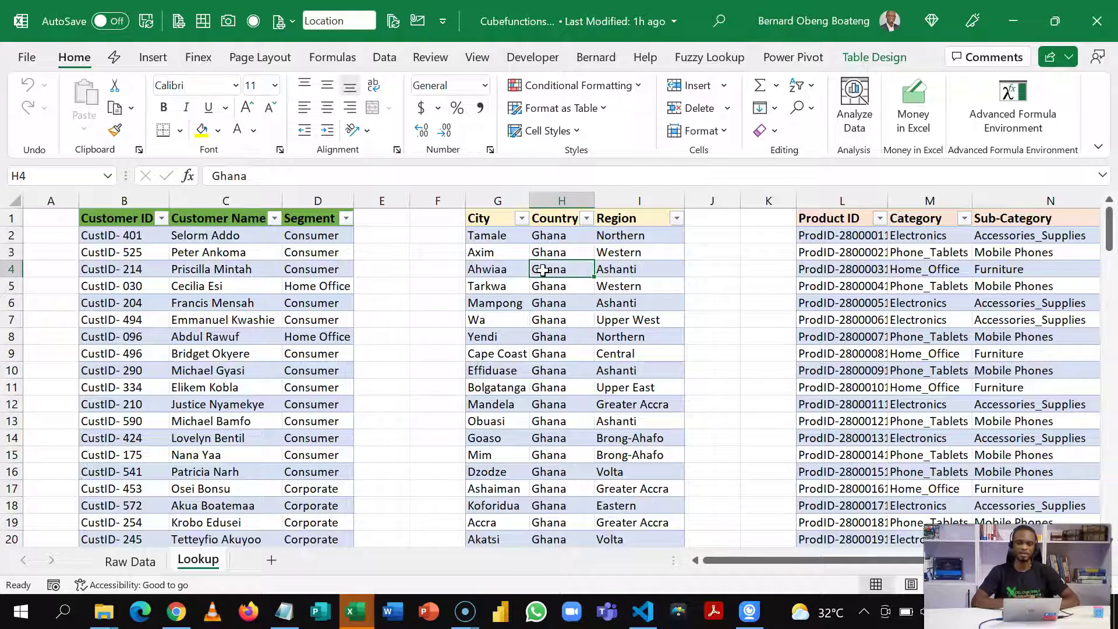
click(914, 284)
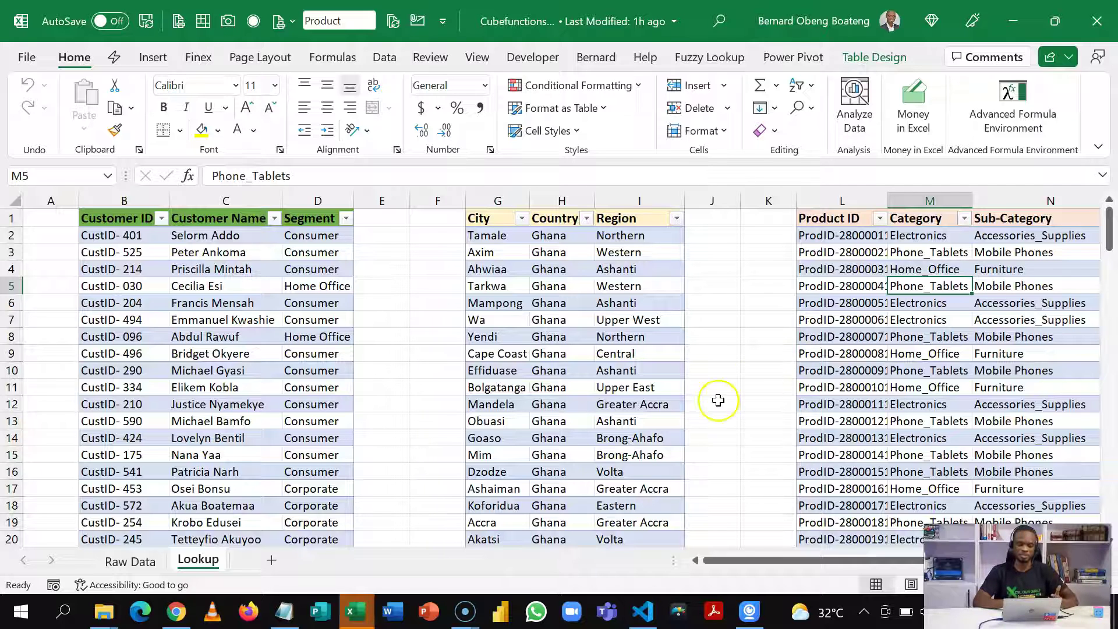
- Return to the Raw Data sheet and review its header row across to the empty columns beyond Selling price
click(130, 560)
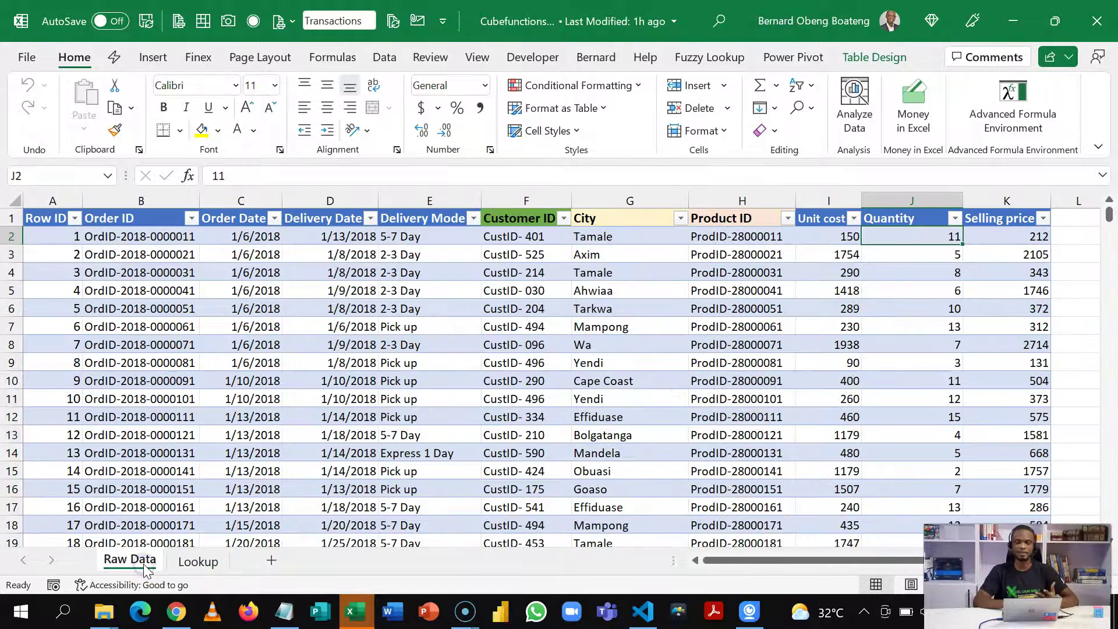
click(295, 296)
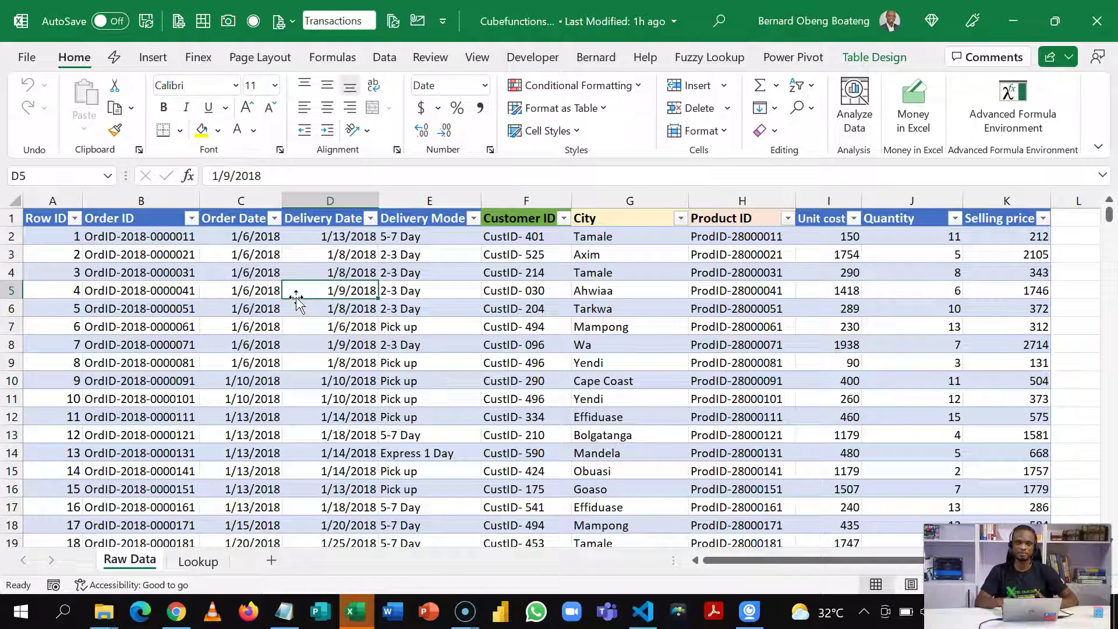
key(Up)
key(Up)
key(Up)
key(Up)
key(Right)
key(Right)
key(Right)
key(Right)
key(Right)
key(Right)
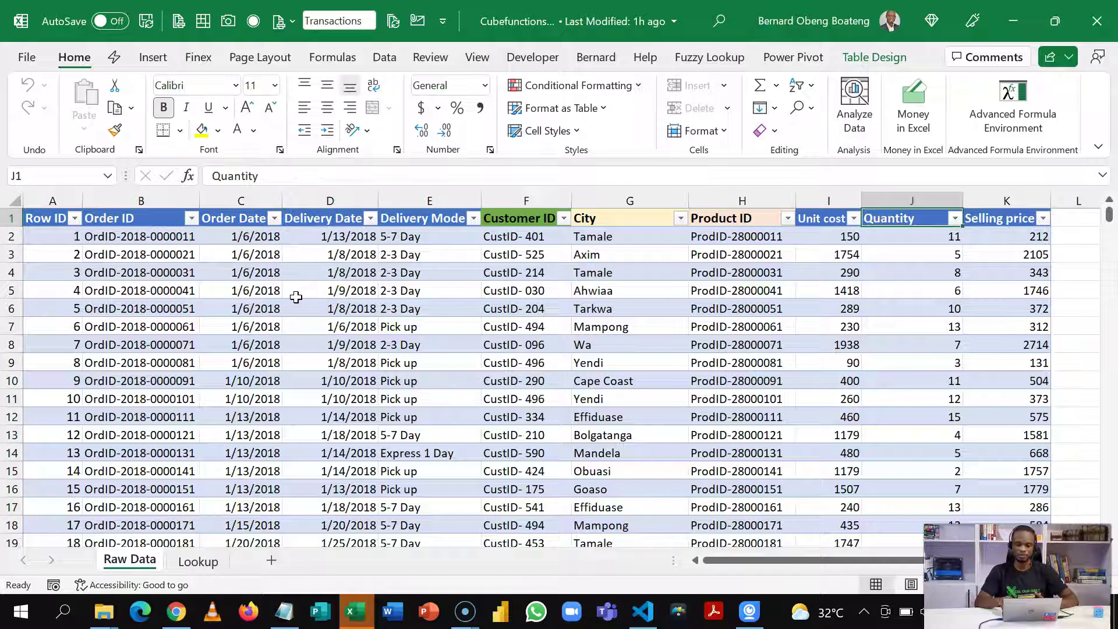
key(Right)
key(Right)
key(Right)
key(Right)
key(Right)
key(Down)
key(Down)
key(Down)
key(Left)
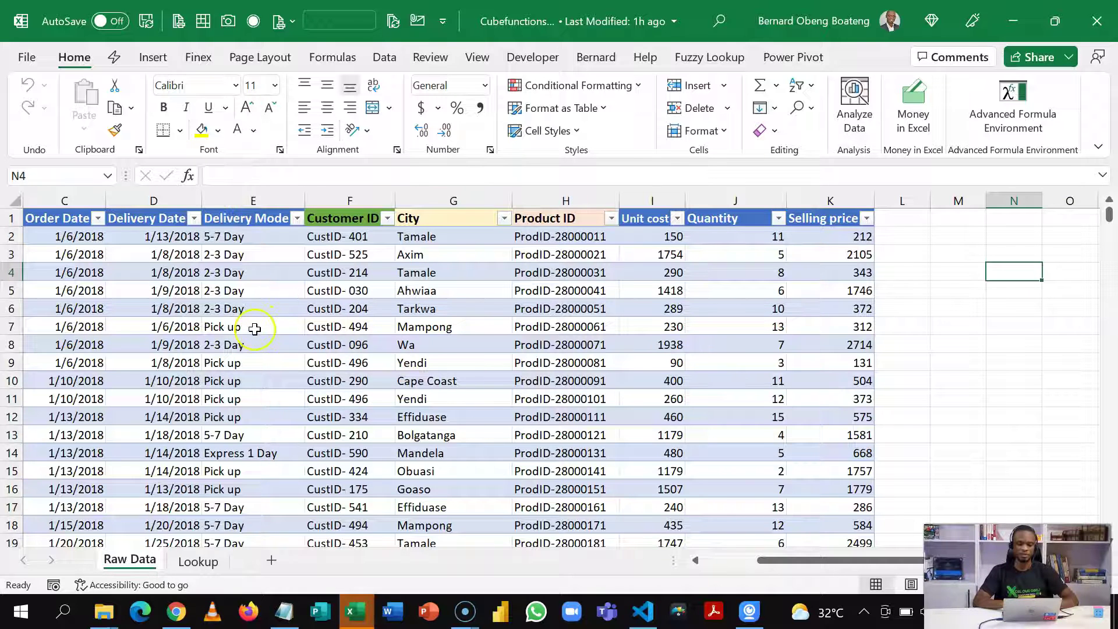
- Review the Product table on the Lookup sheet across to Product Name and select its Sub-Category column
click(186, 561)
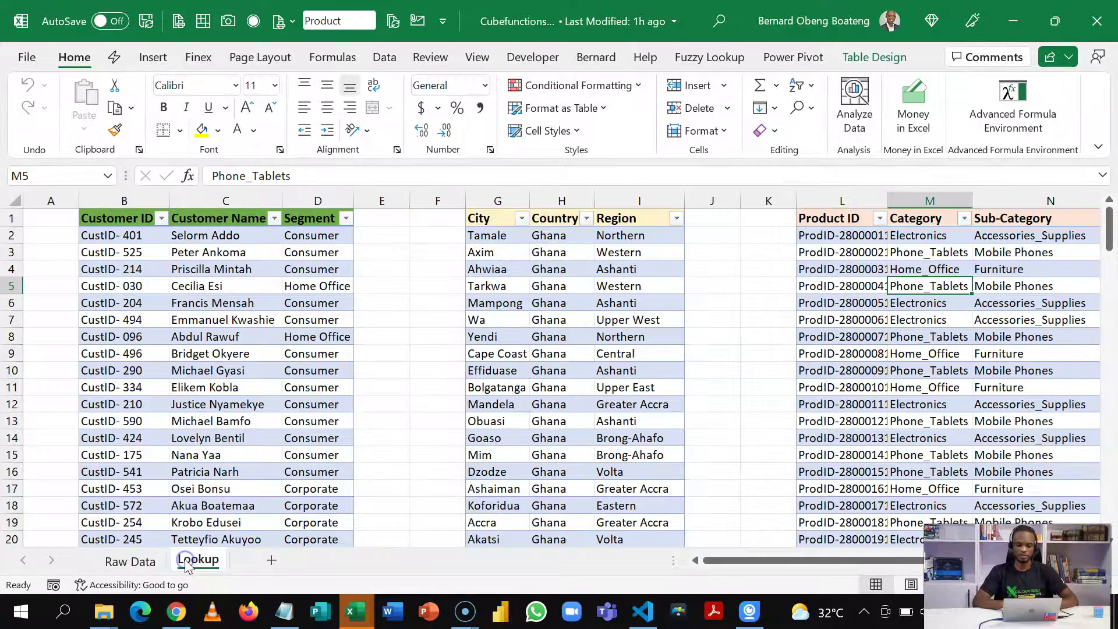
key(ctrl+a)
key(ctrl+a)
key(Right)
key(Right)
key(Right)
key(Right)
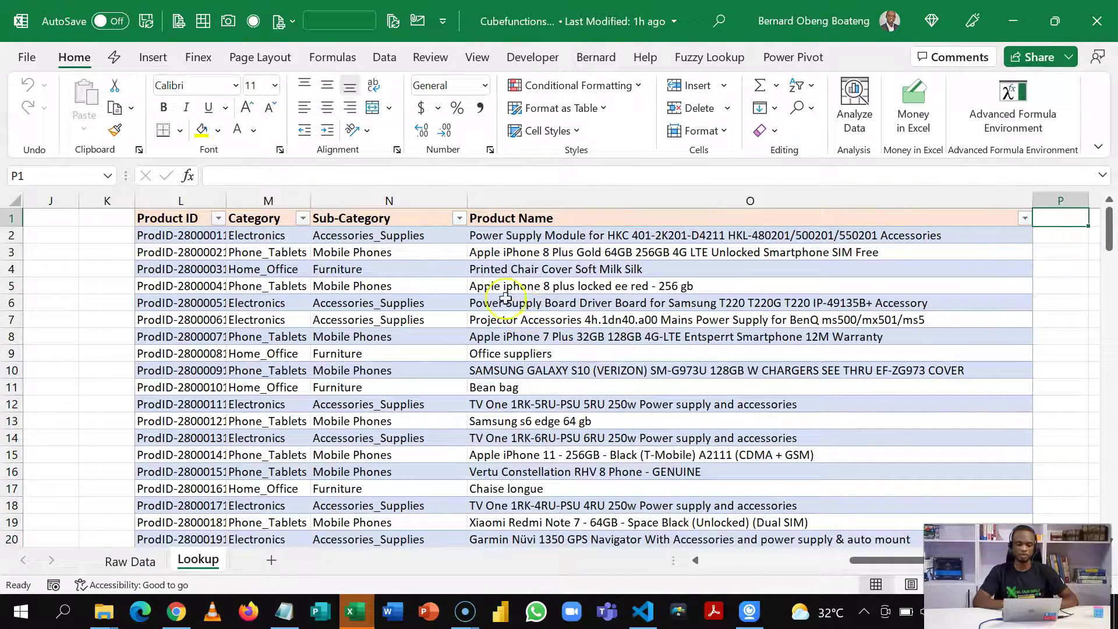
click(414, 209)
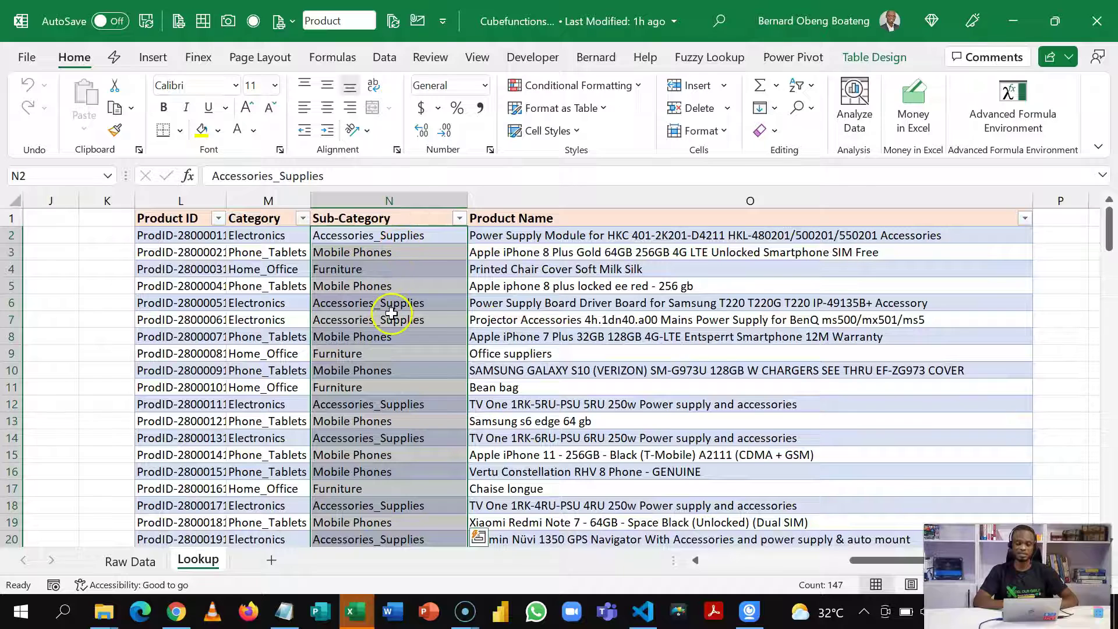
- Inspect the Customer ID, City, Unit cost, Quantity and Selling price columns on the Raw Data sheet
click(144, 562)
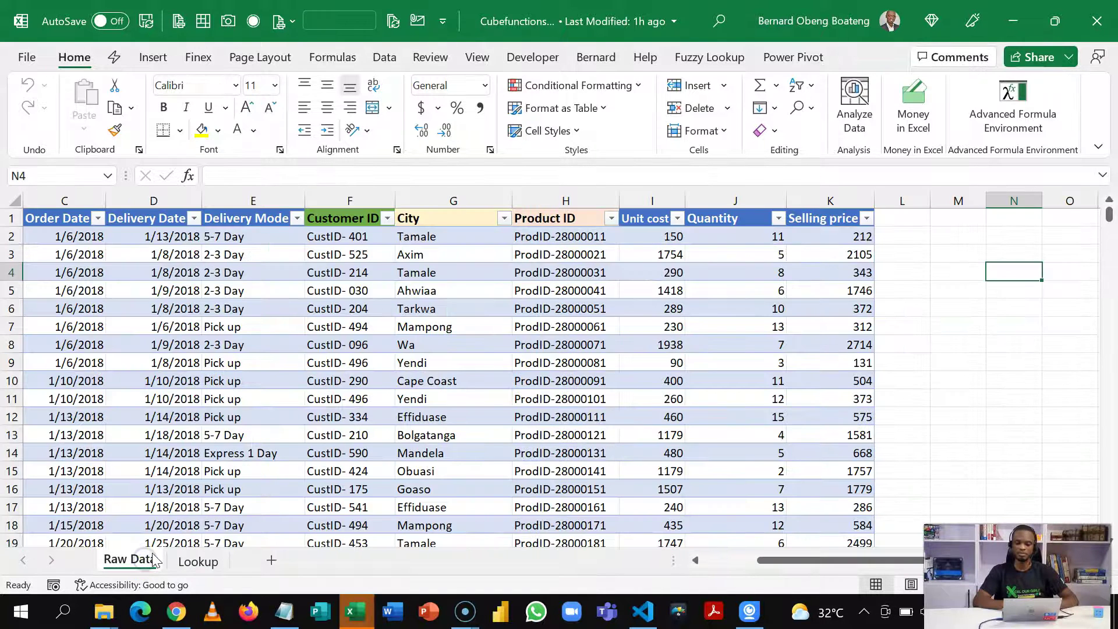
click(342, 399)
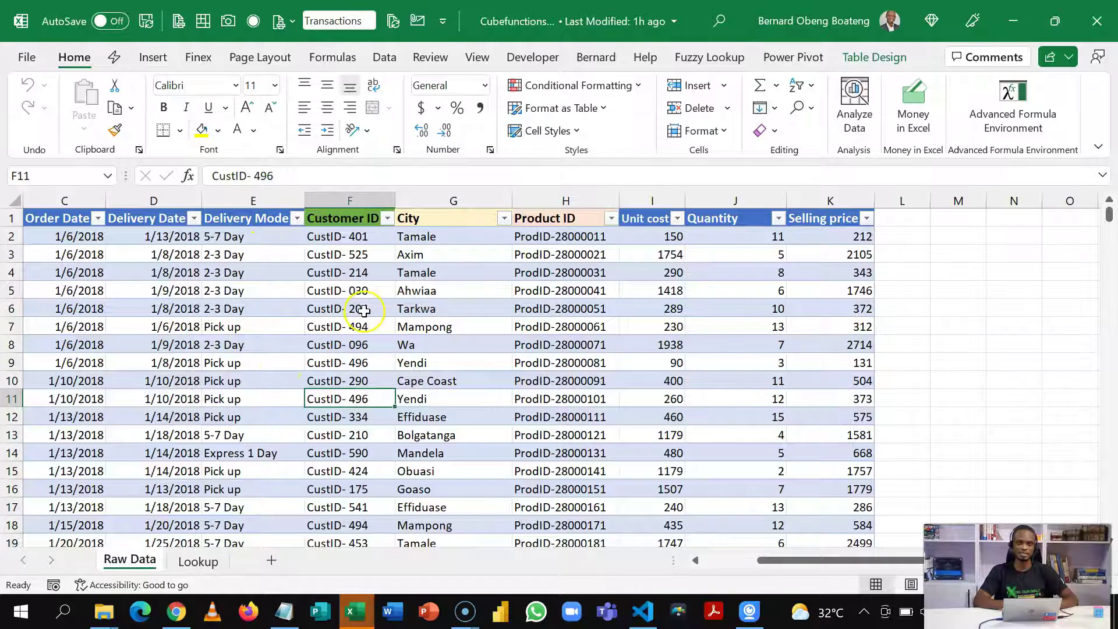
click(437, 291)
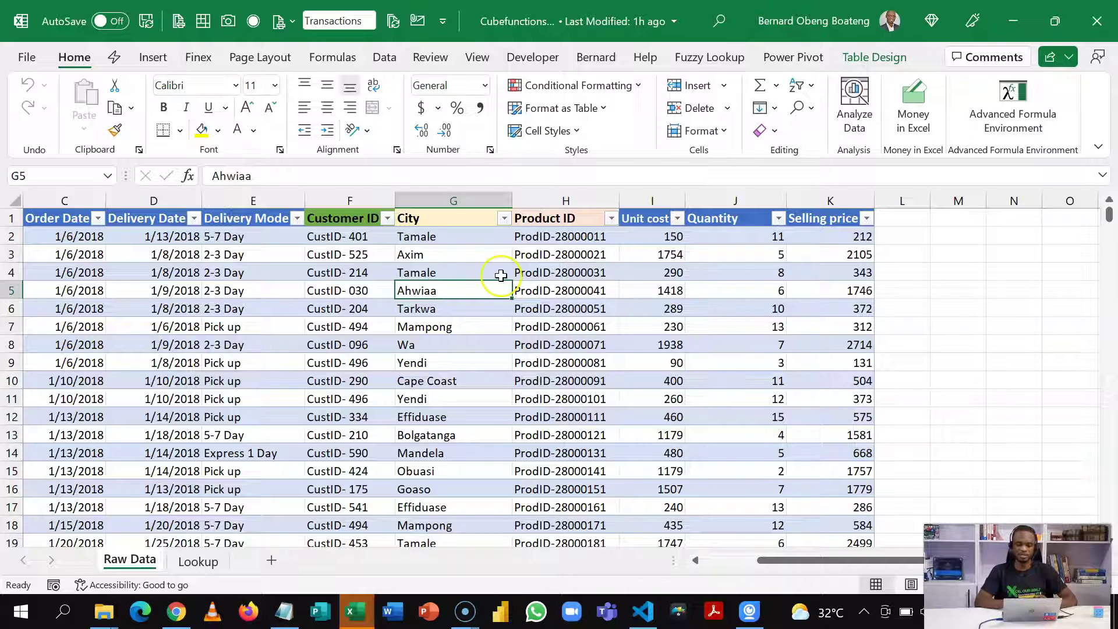
click(670, 254)
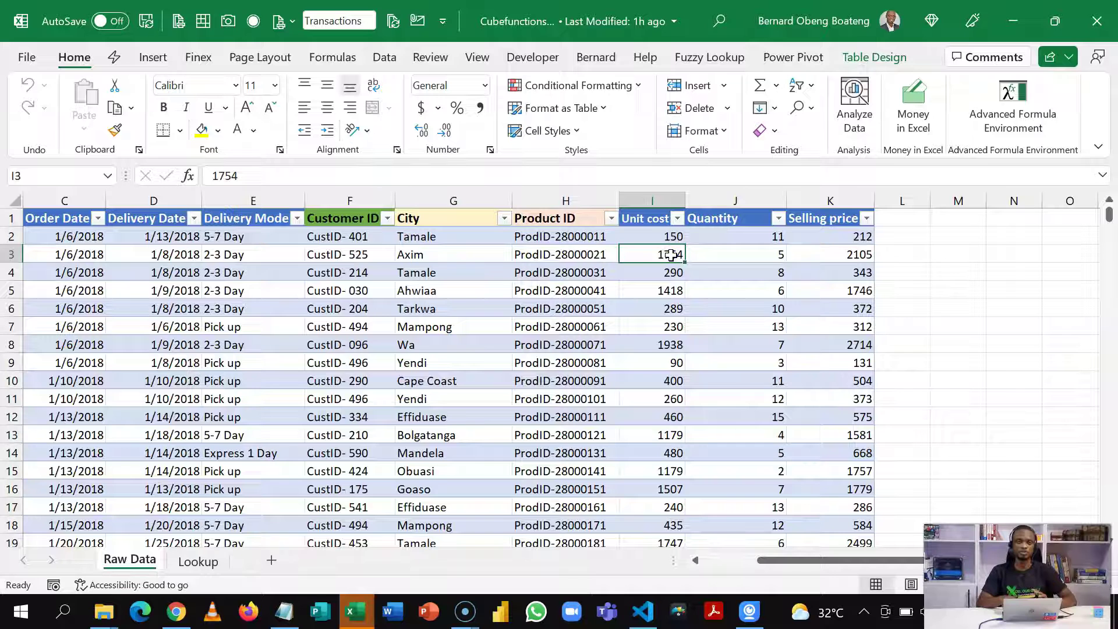
key(Right)
key(Right)
key(Right)
key(Right)
key(Right)
key(Right)
key(Right)
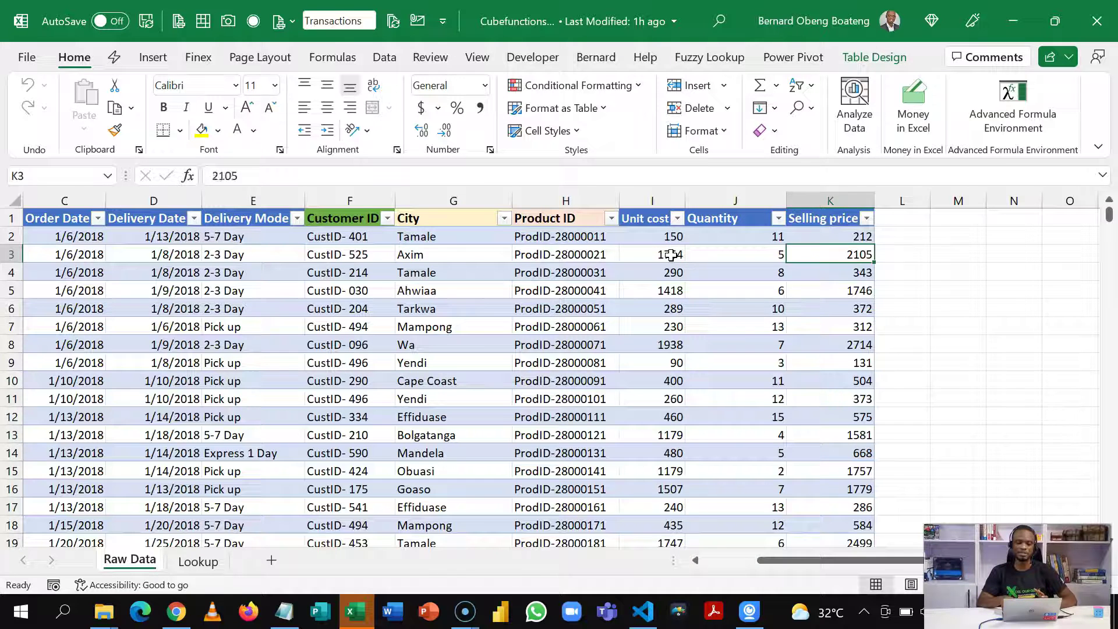
key(Right)
key(Right)
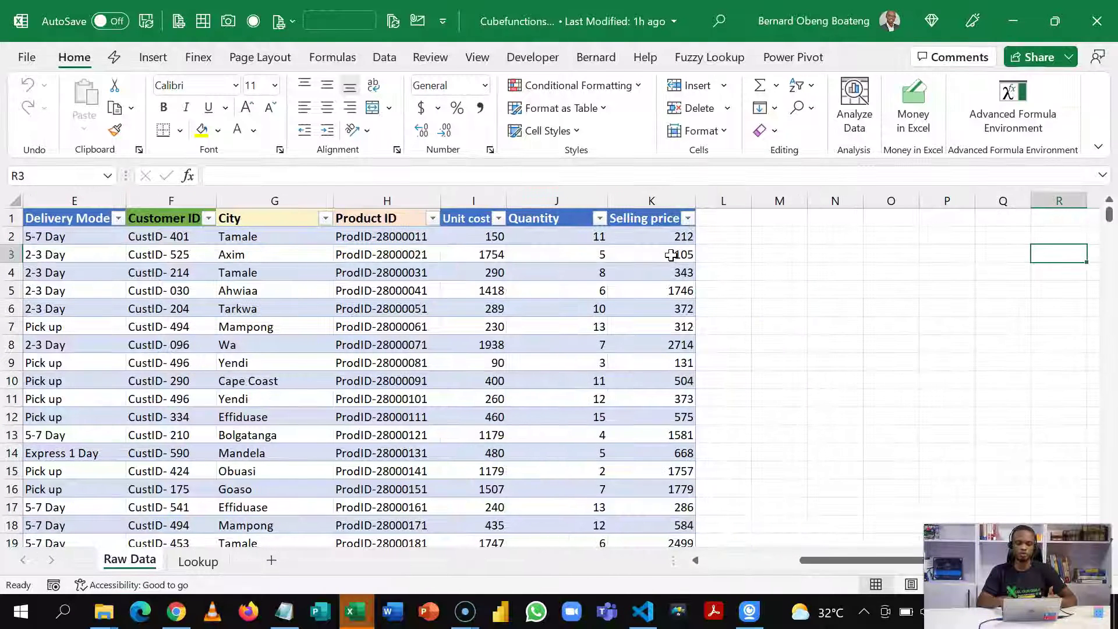
- Browse the available cube functions with a temporary =cub formula in cell N3, from CUBEKPIMEMBER to CUBEVALUE, and discard the entry
key(Left)
key(Left)
key(Left)
key(Left)
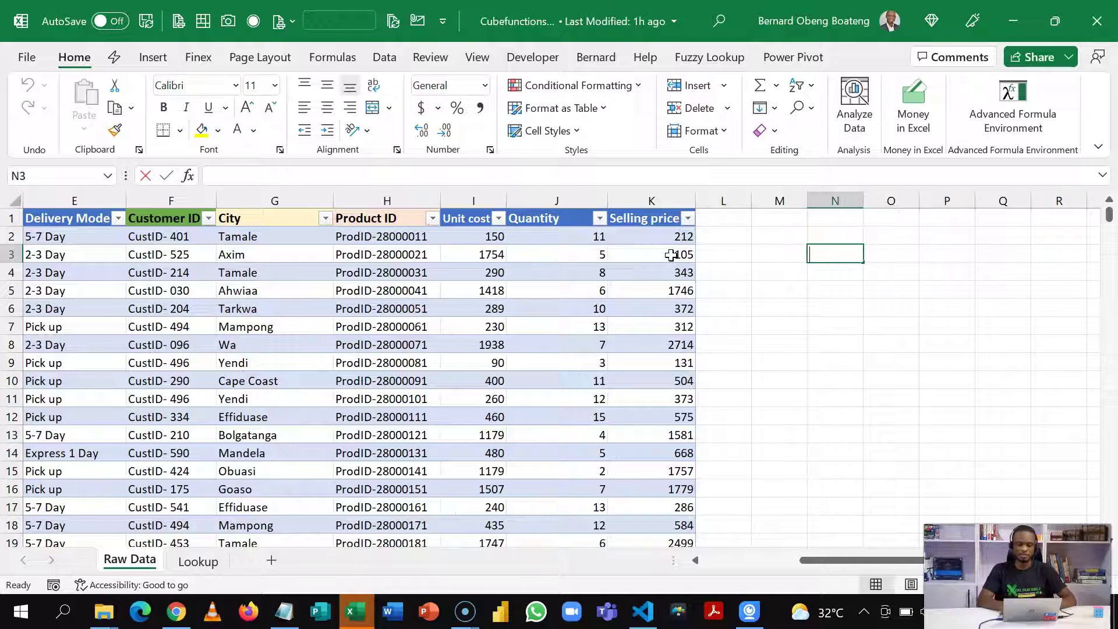
text(=cub)
key(Down)
key(Down)
key(Down)
key(Down)
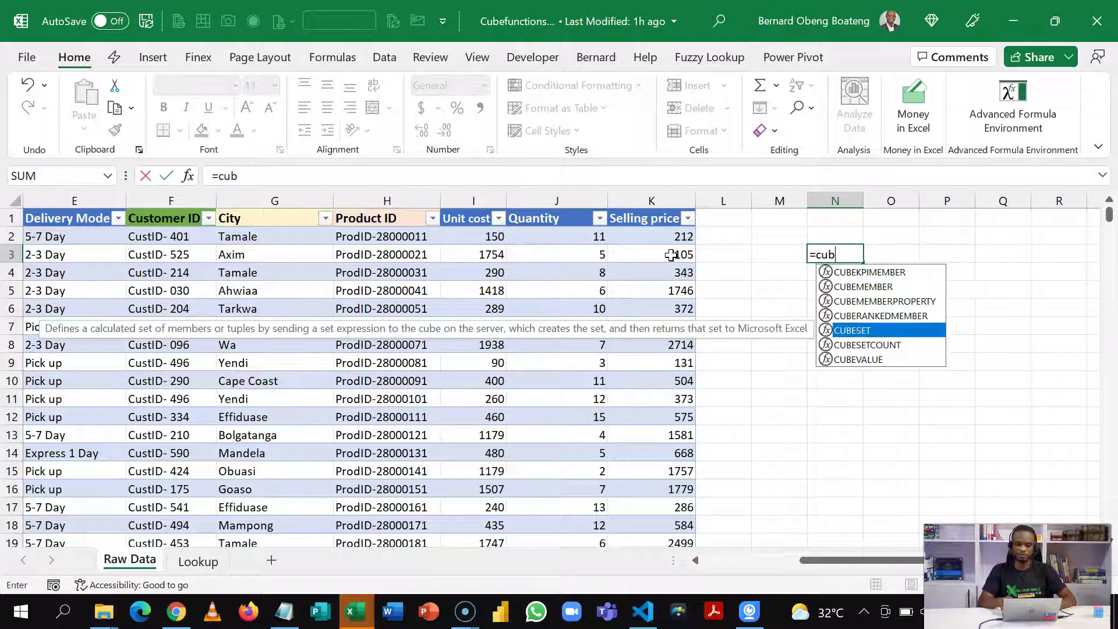
key(Down)
key(Down)
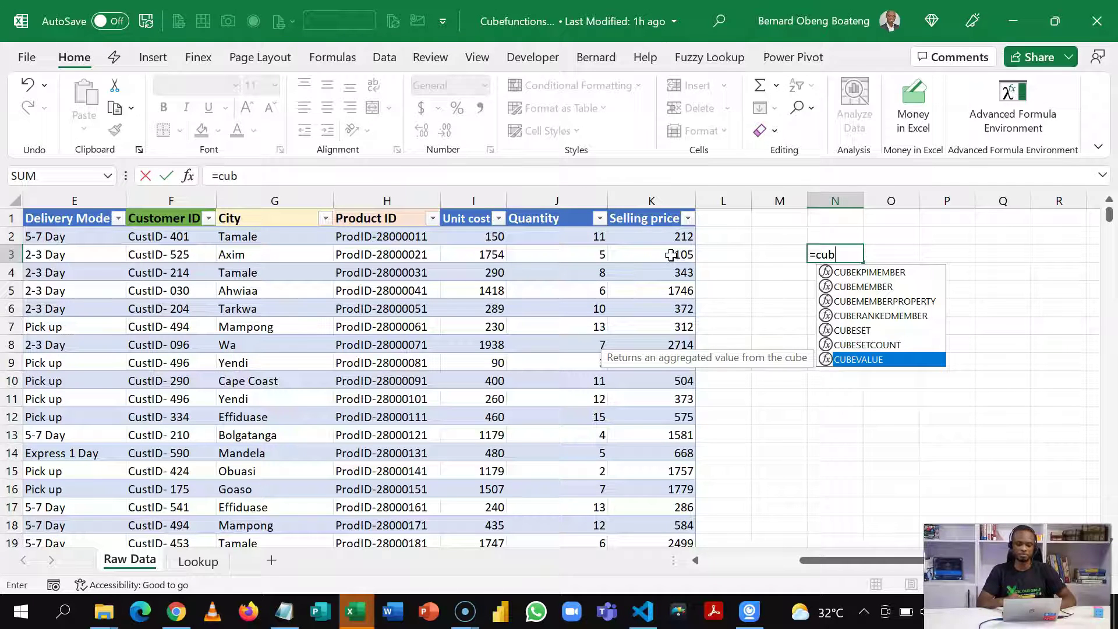
key(Escape)
key(Escape)
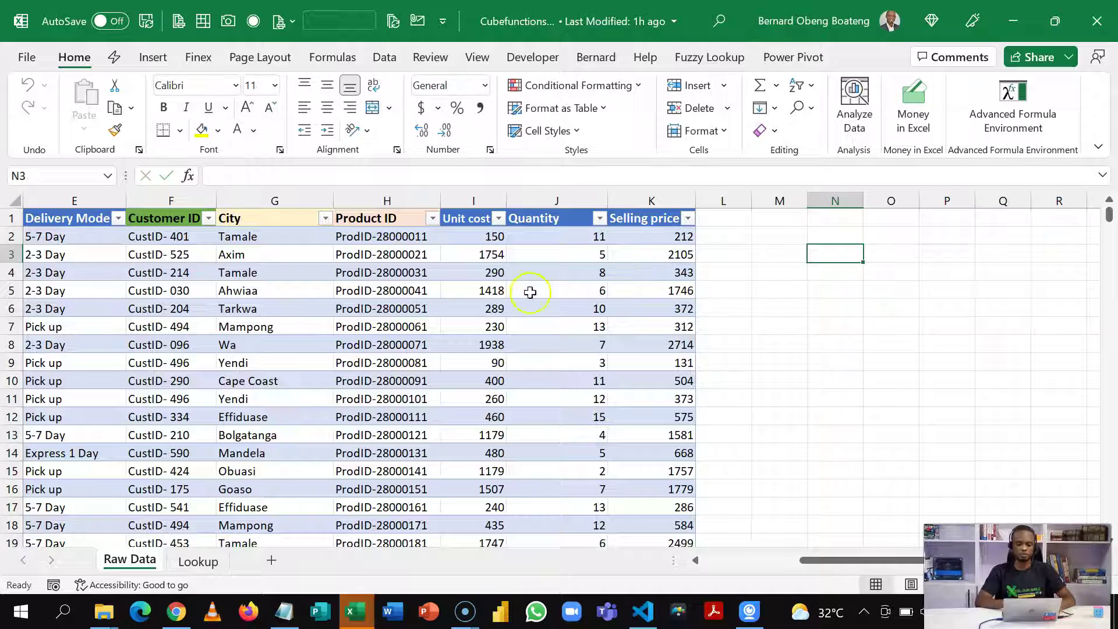
- Check the Transactions table's name and design settings, and bring up the Power Pivot tools with cell F3 selected
click(464, 313)
click(882, 59)
click(127, 255)
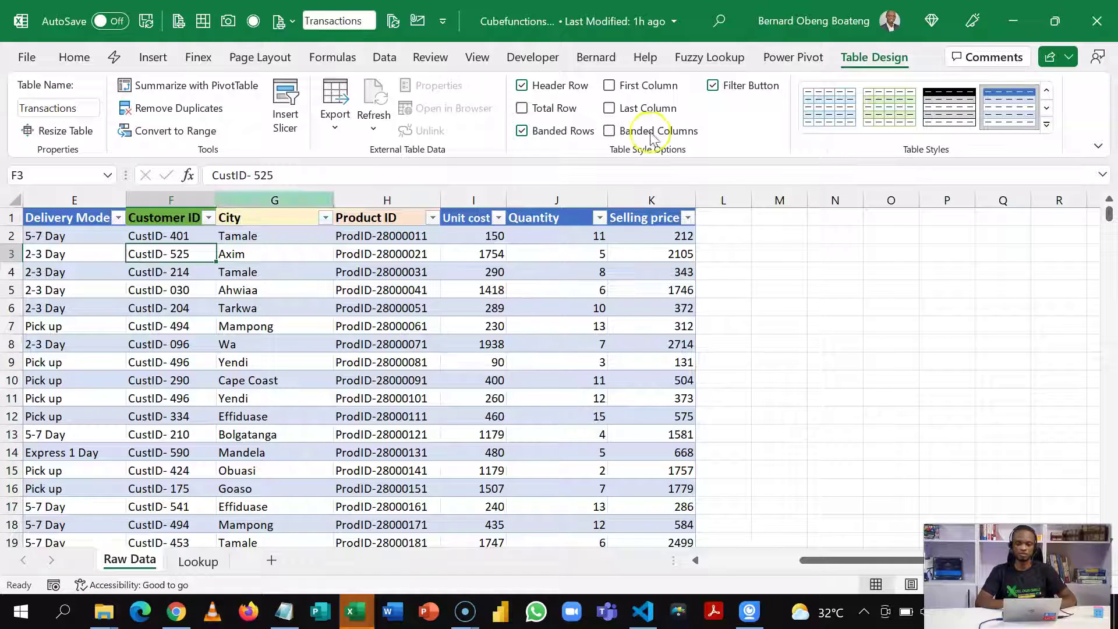
click(786, 58)
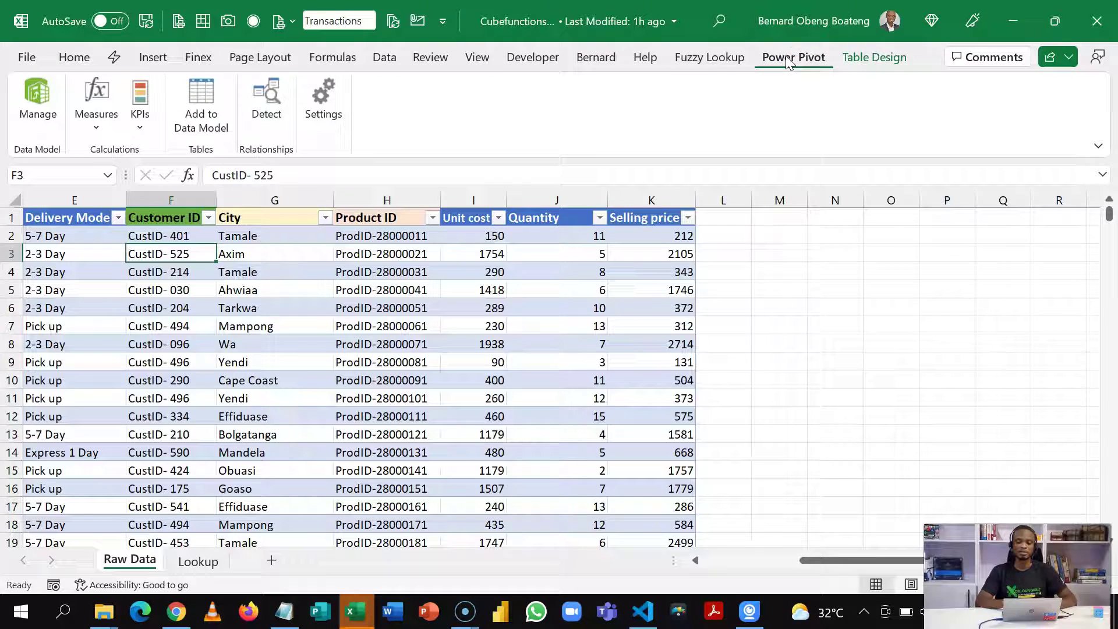
click(784, 64)
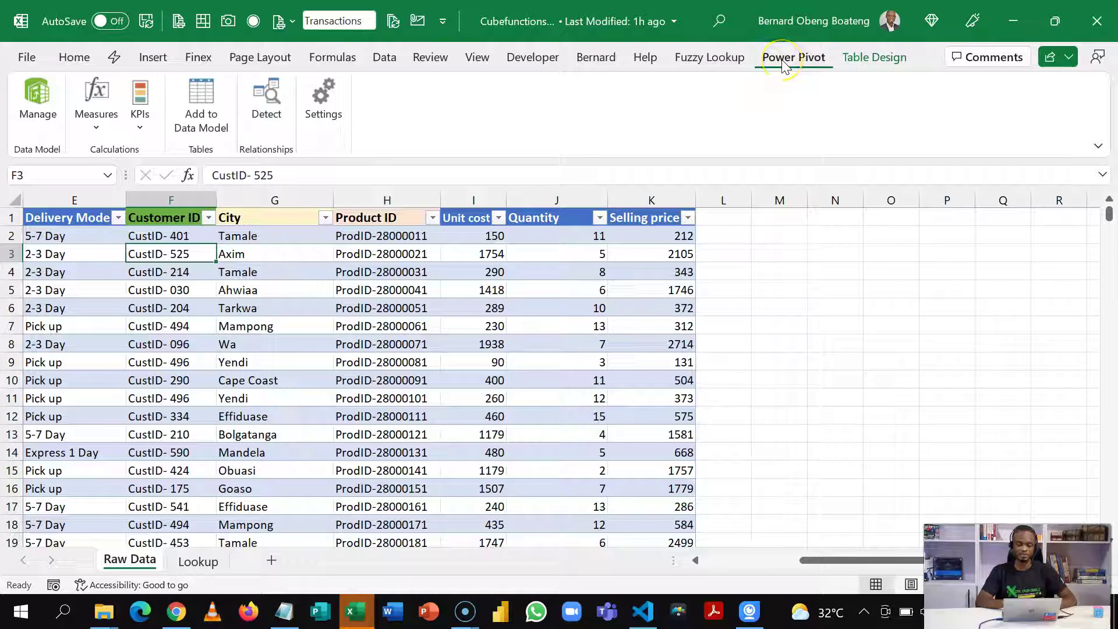
- Add the Transactions table from the Raw Data sheet to the Power Pivot data model and return to the workbook
click(385, 60)
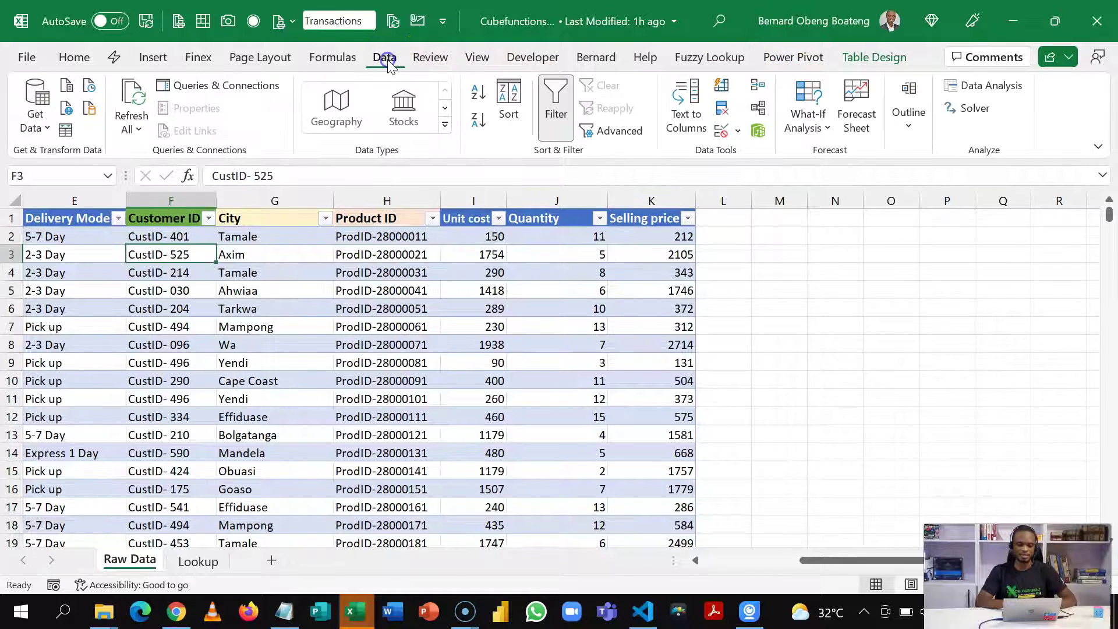
click(758, 133)
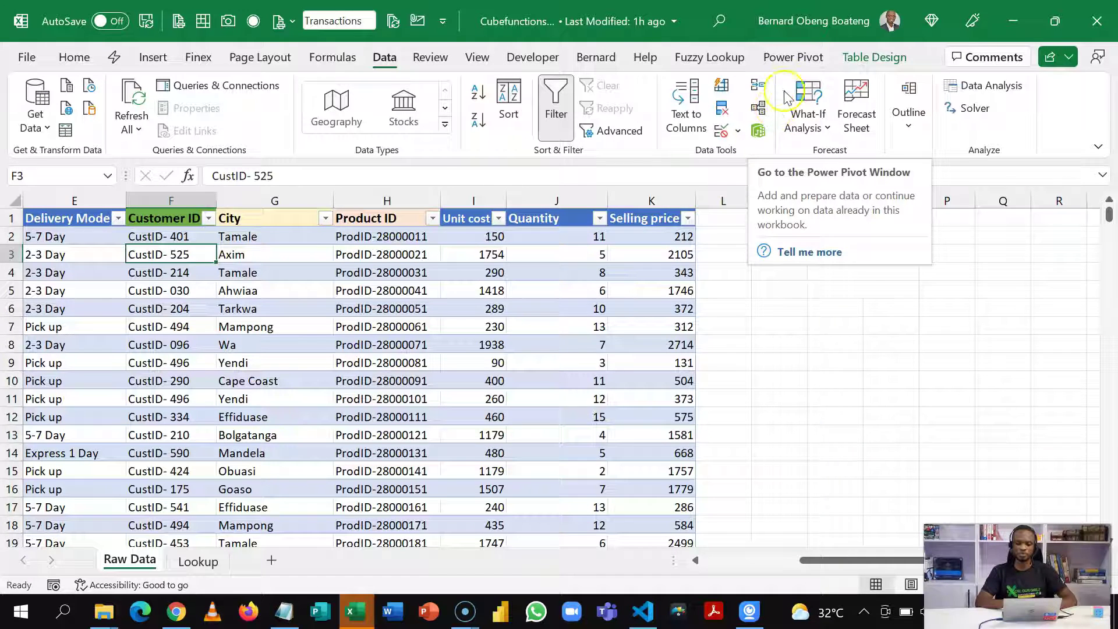
click(766, 61)
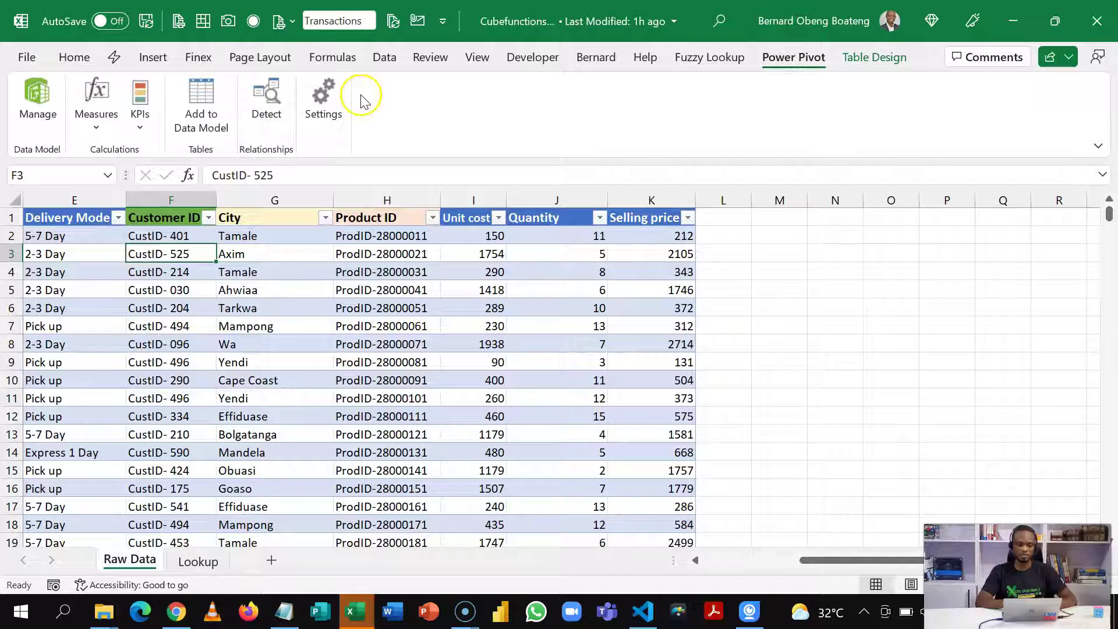
click(287, 311)
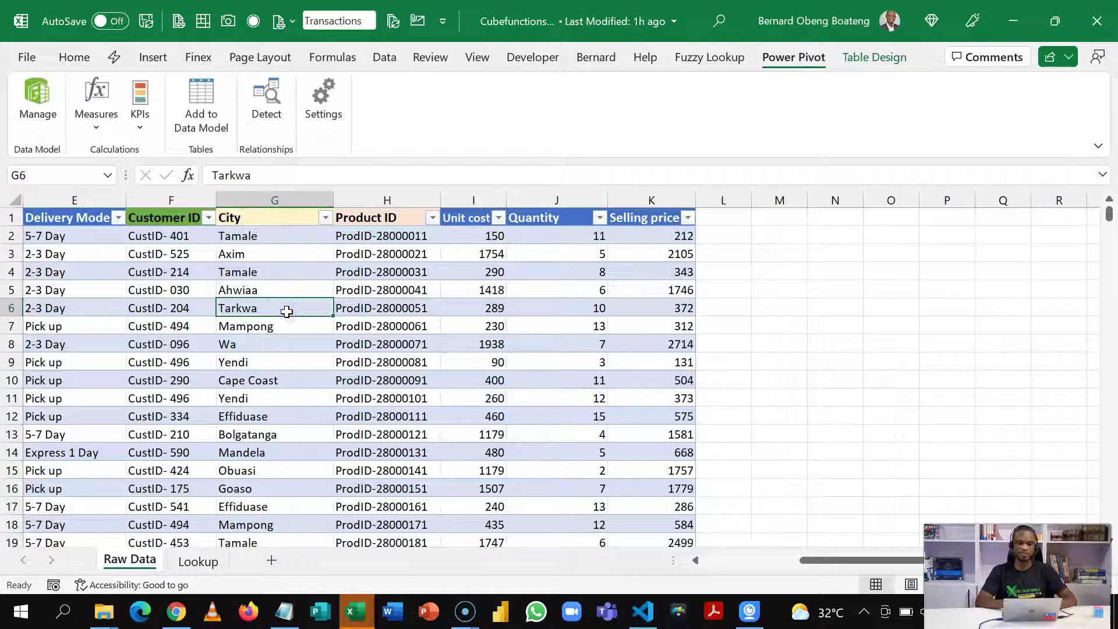
click(204, 124)
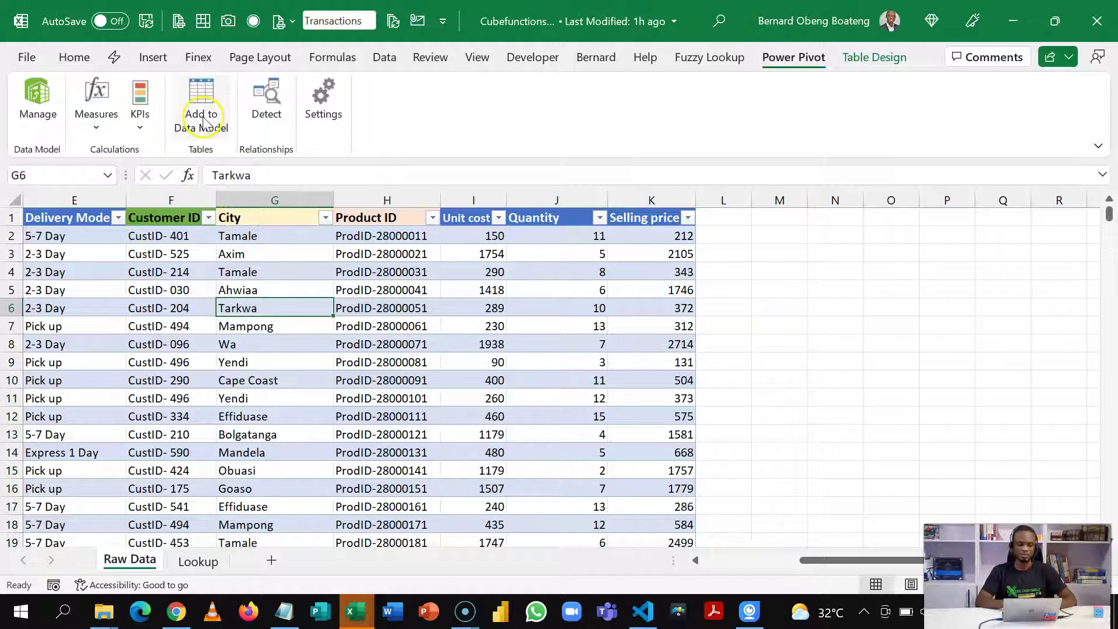
click(201, 119)
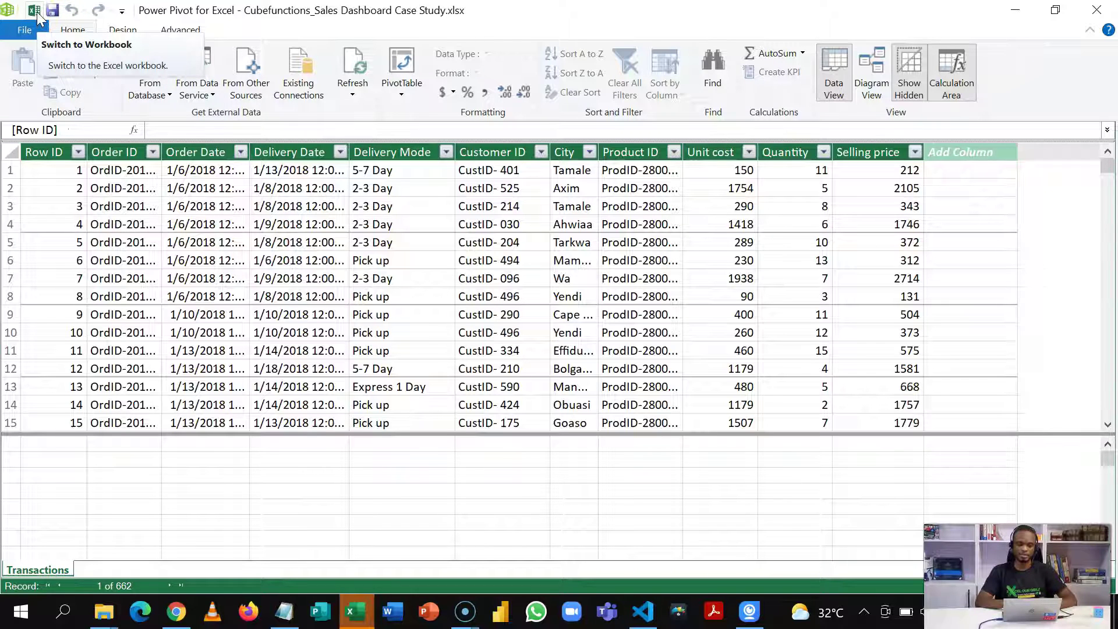
click(37, 13)
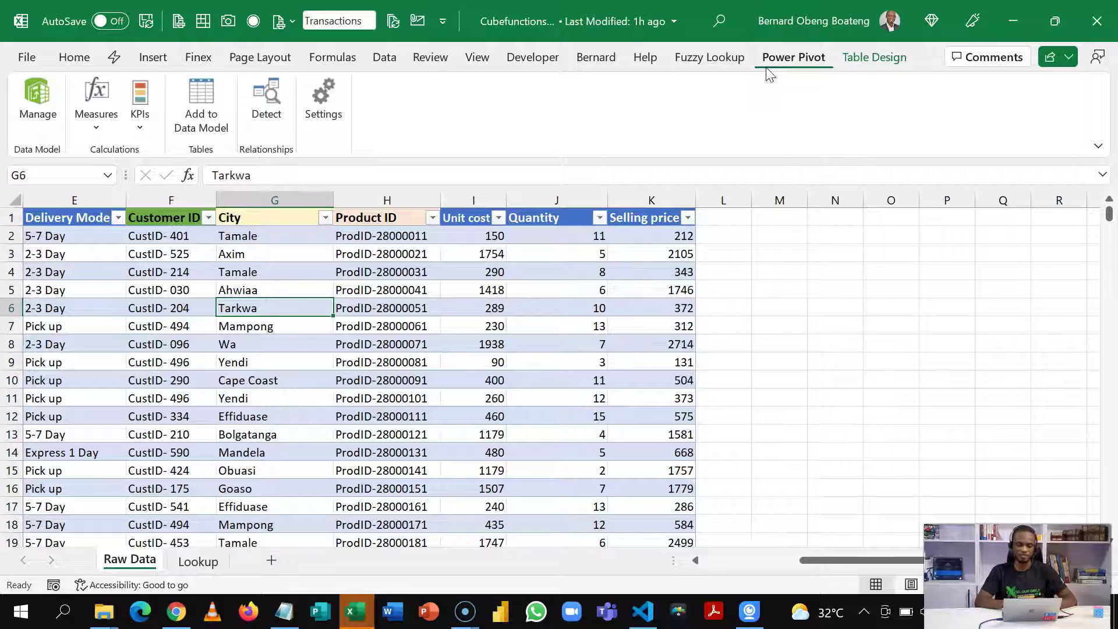
- Check in the COM Add-ins list that Microsoft Power Pivot for Excel is enabled, and leave the list unchanged
click(567, 85)
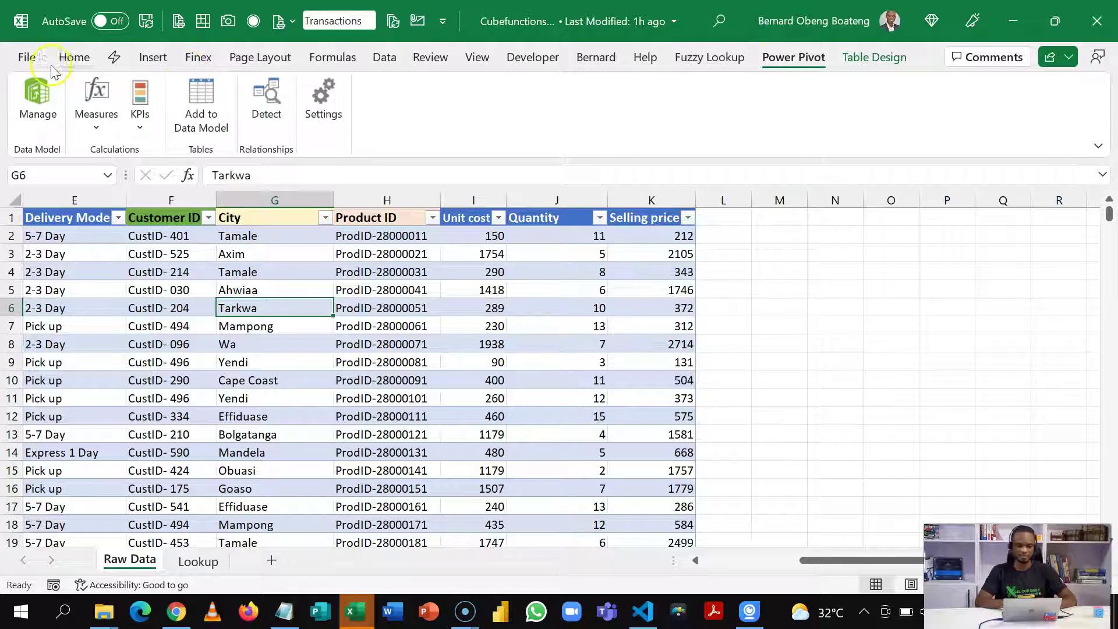
click(28, 56)
click(79, 543)
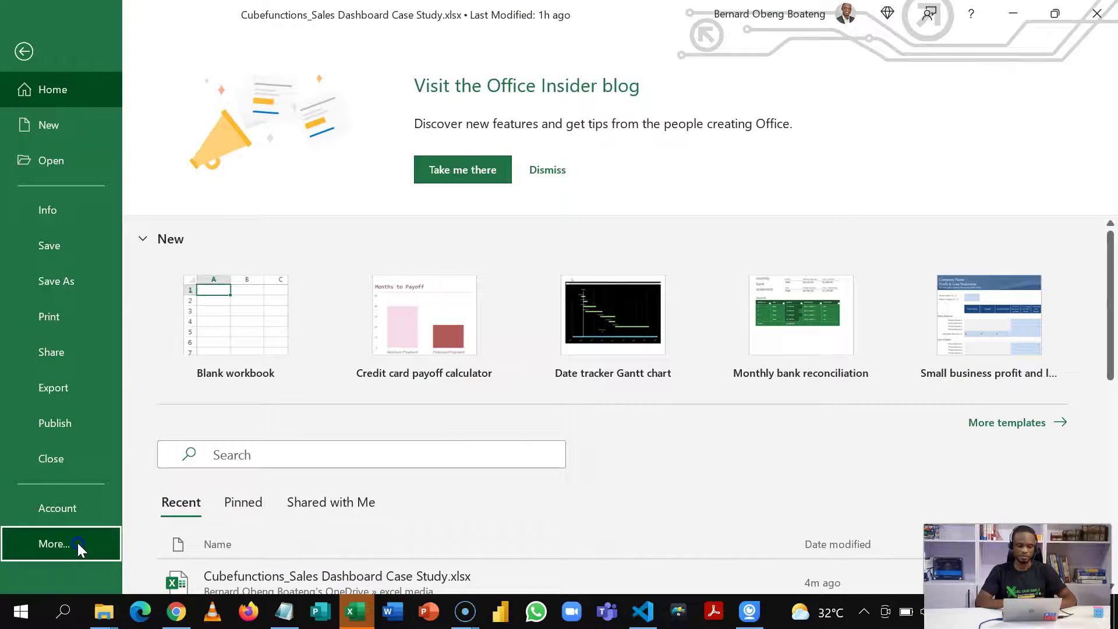
click(159, 544)
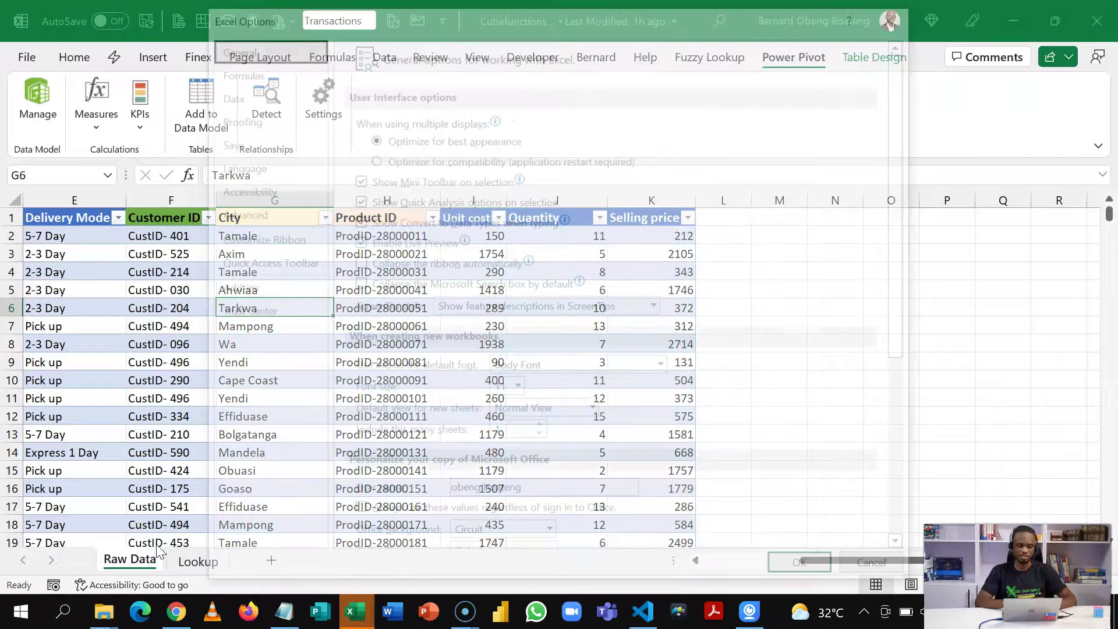
click(256, 291)
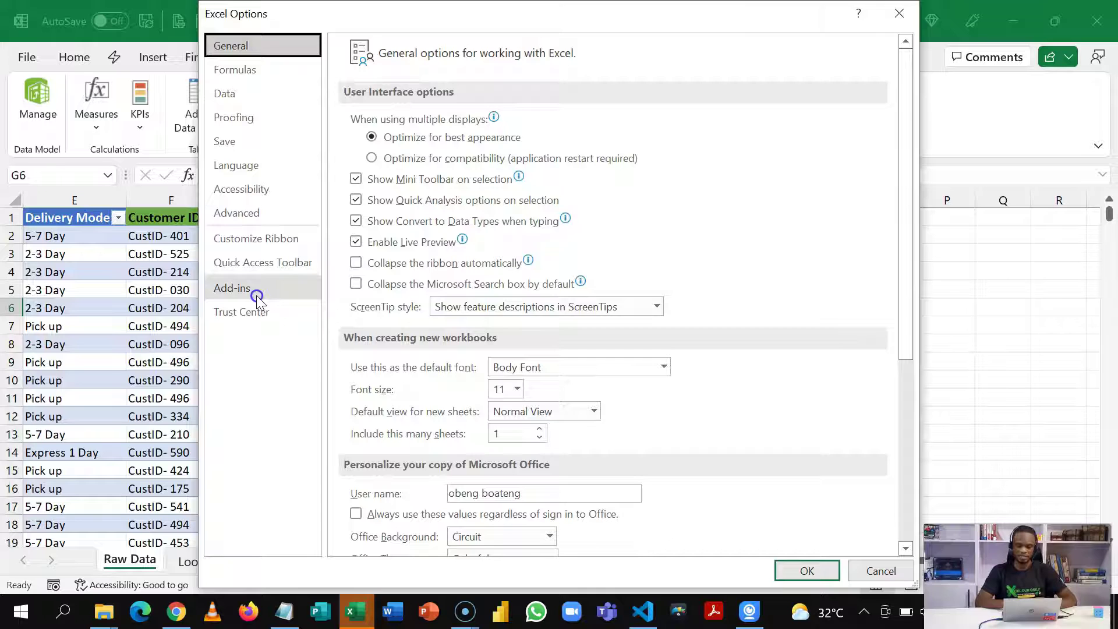
click(516, 535)
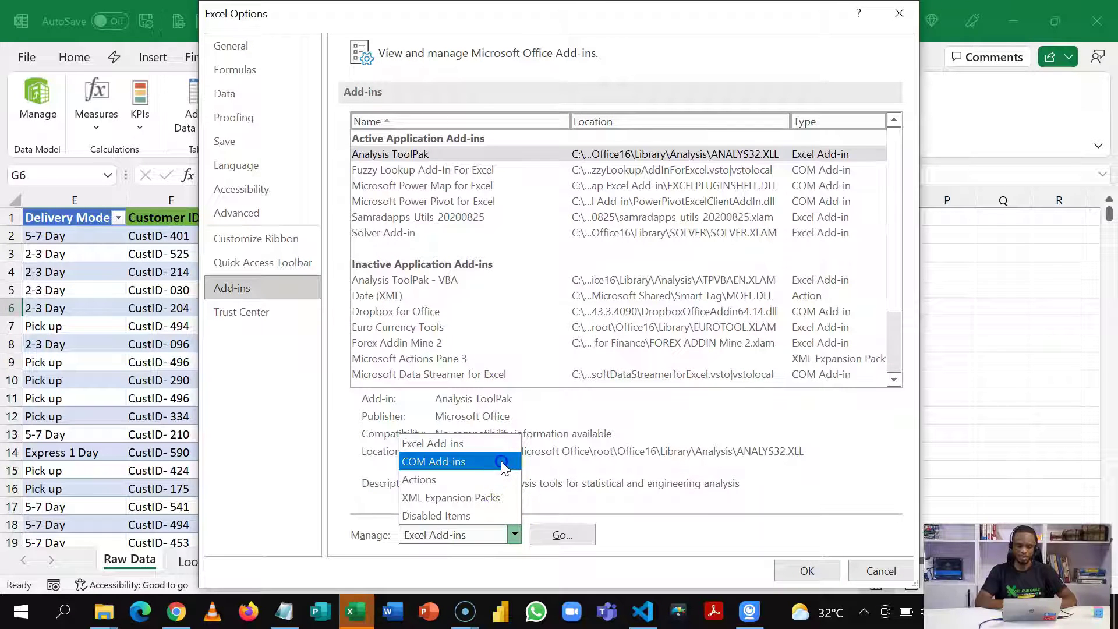
click(501, 460)
click(556, 534)
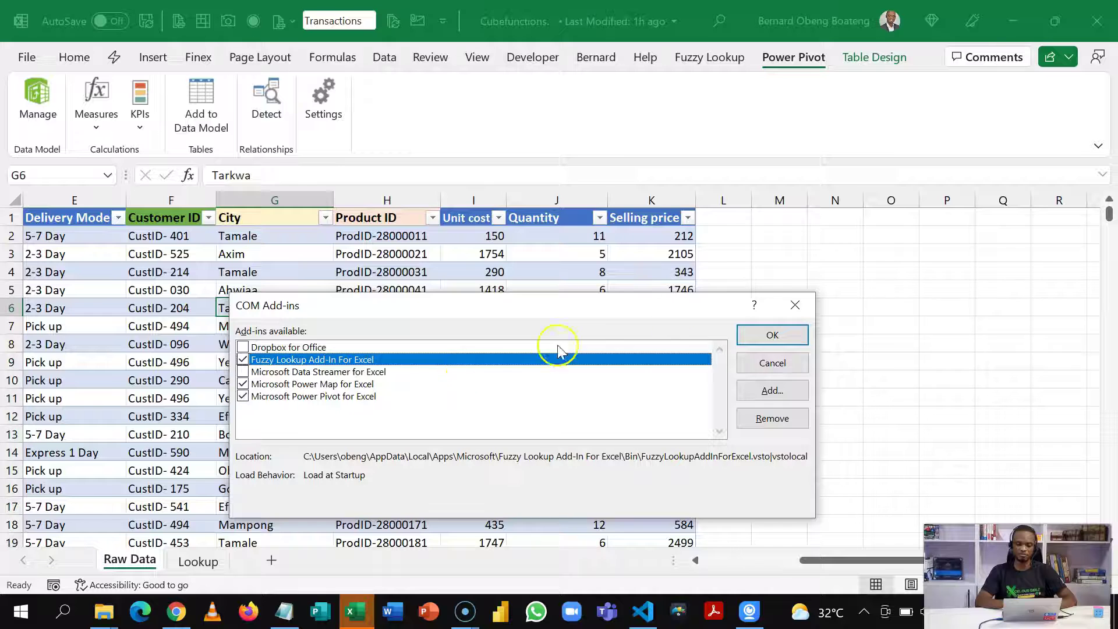
click(795, 303)
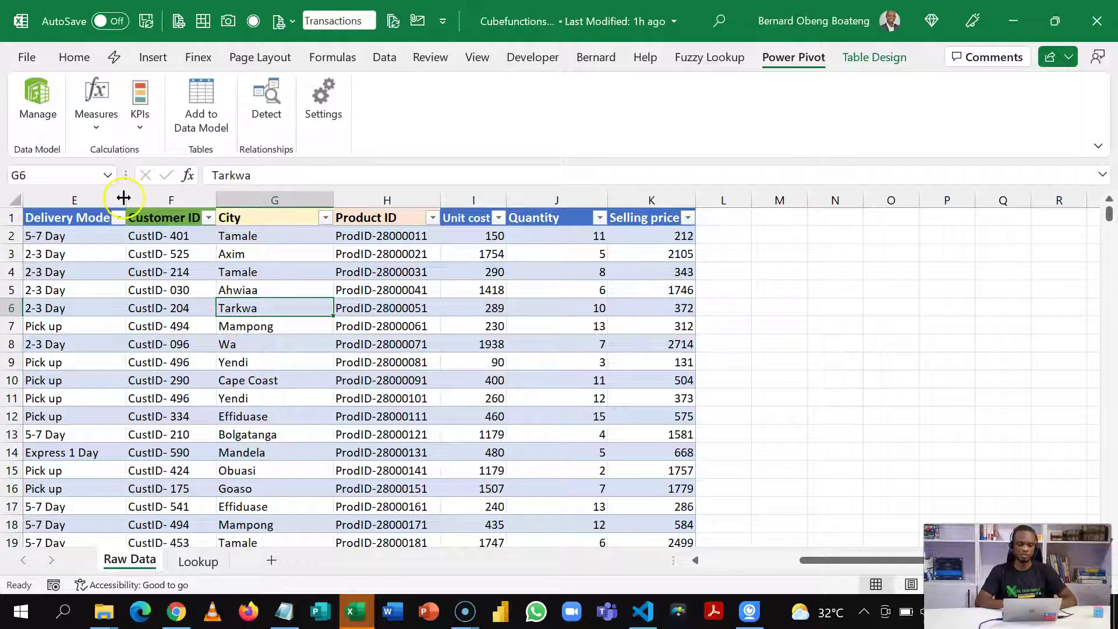
- Add the Customers table from the Lookup sheet to the data model and return to the workbook
click(192, 561)
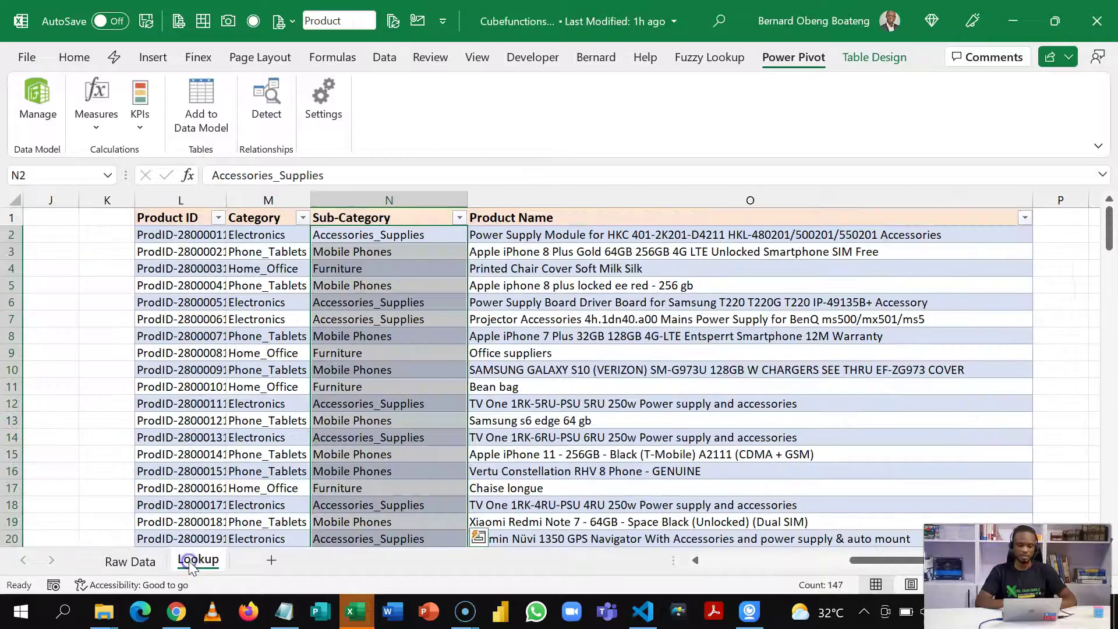
click(252, 455)
key(Left)
key(ctrl+Left)
key(ctrl+Left)
key(ctrl+Left)
key(ctrl+Left)
key(ctrl+Left)
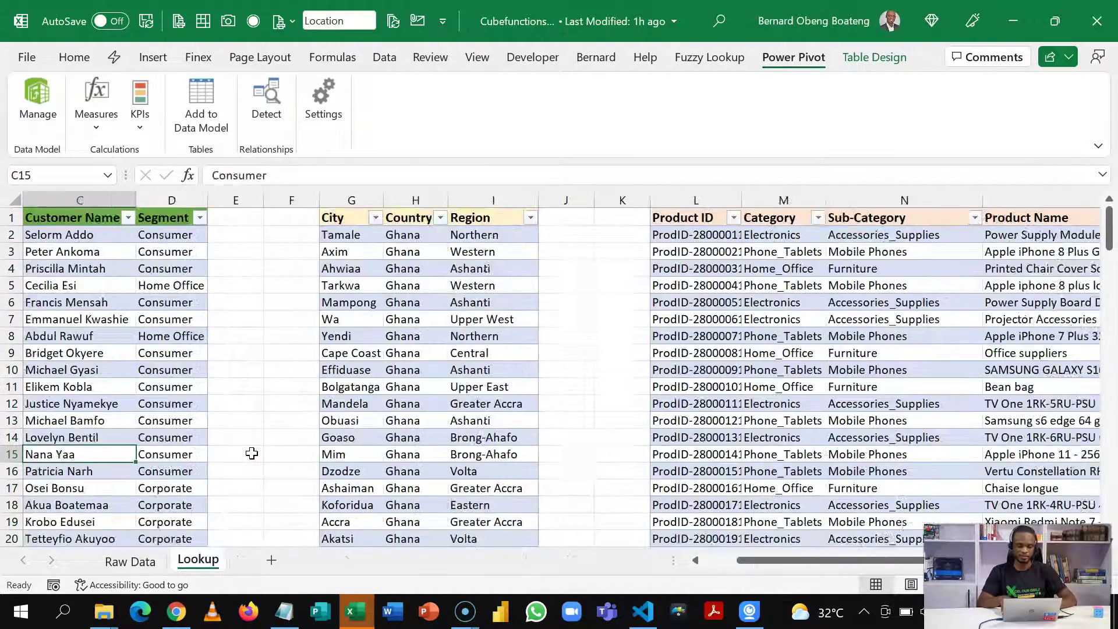
click(183, 320)
click(198, 120)
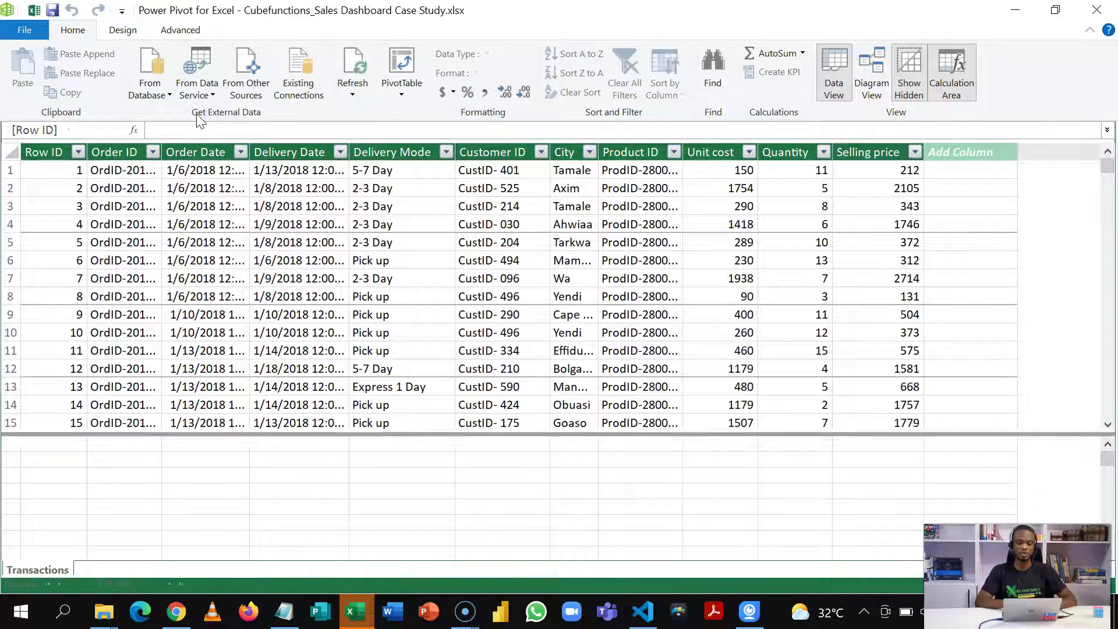
click(163, 58)
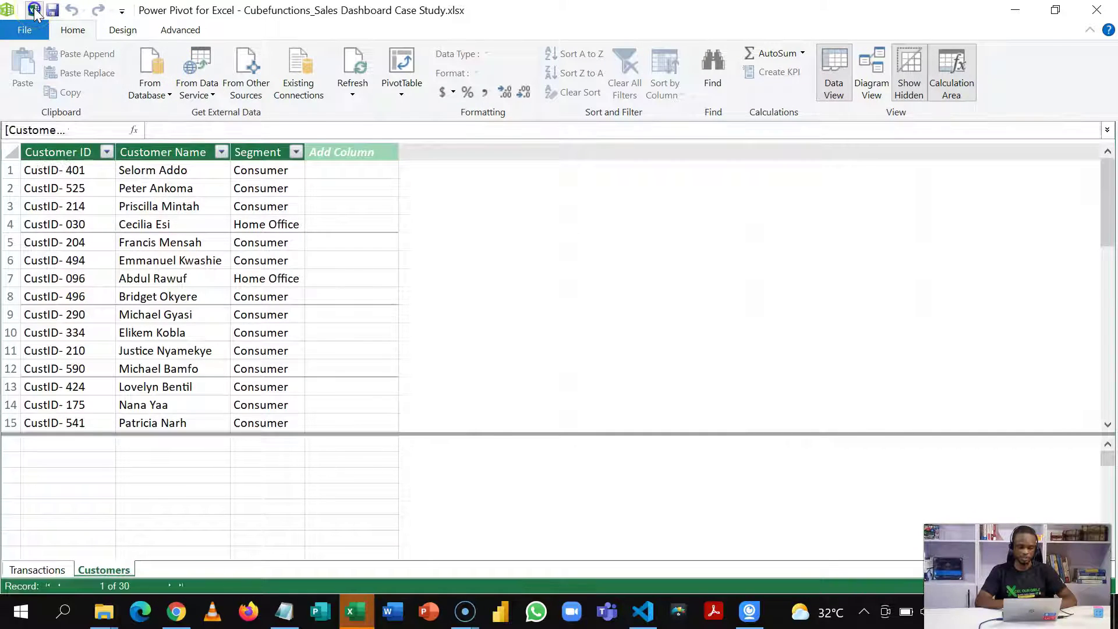
click(34, 9)
- Add the Location table and the Product table from the Lookup sheet to the data model
click(552, 307)
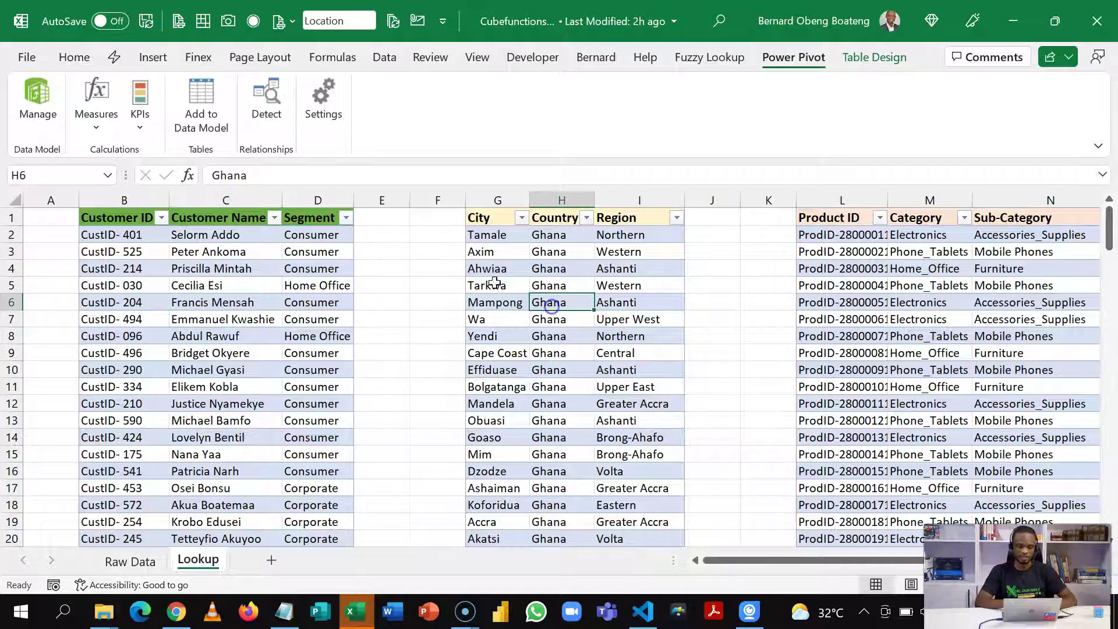
click(201, 108)
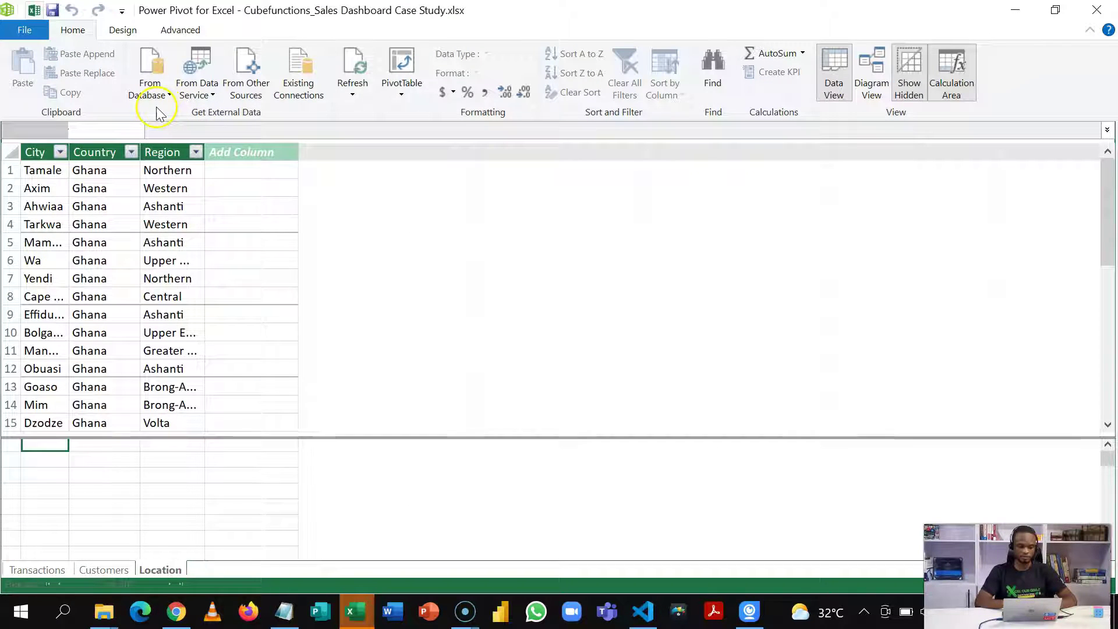
click(32, 16)
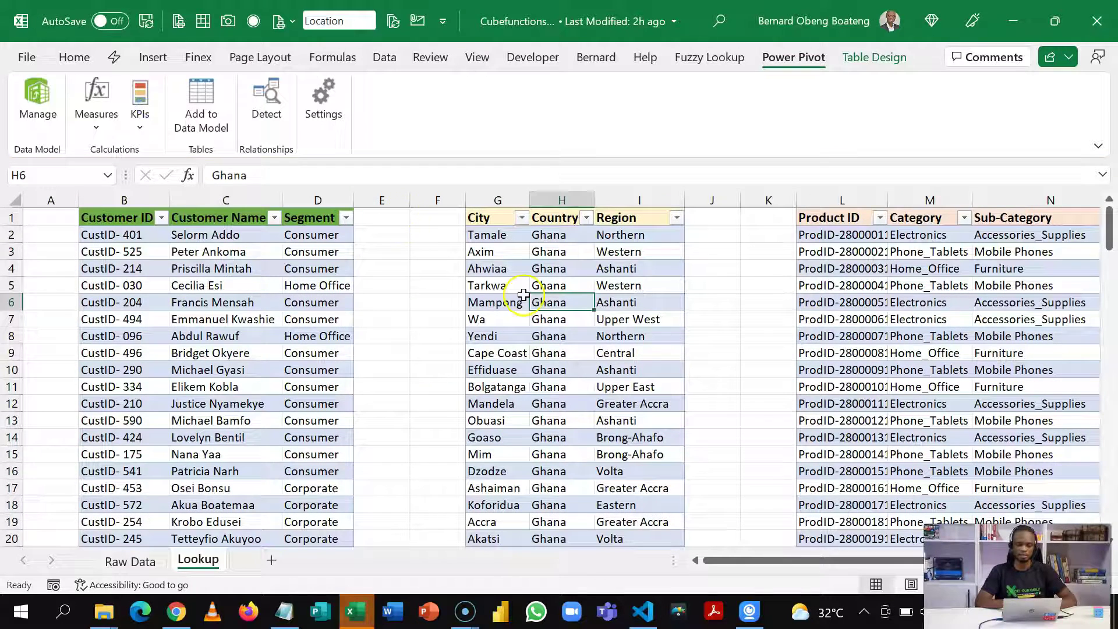
click(892, 349)
click(220, 117)
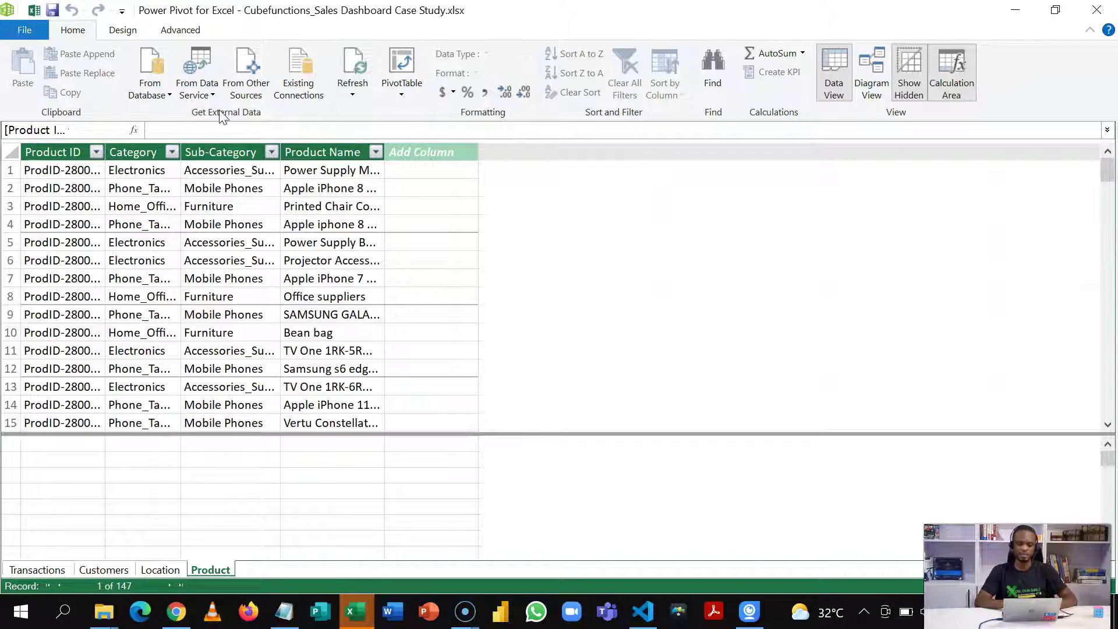
- Show the data model as a diagram, place the Transactions table below Location and lengthen it to show all its fields
click(868, 76)
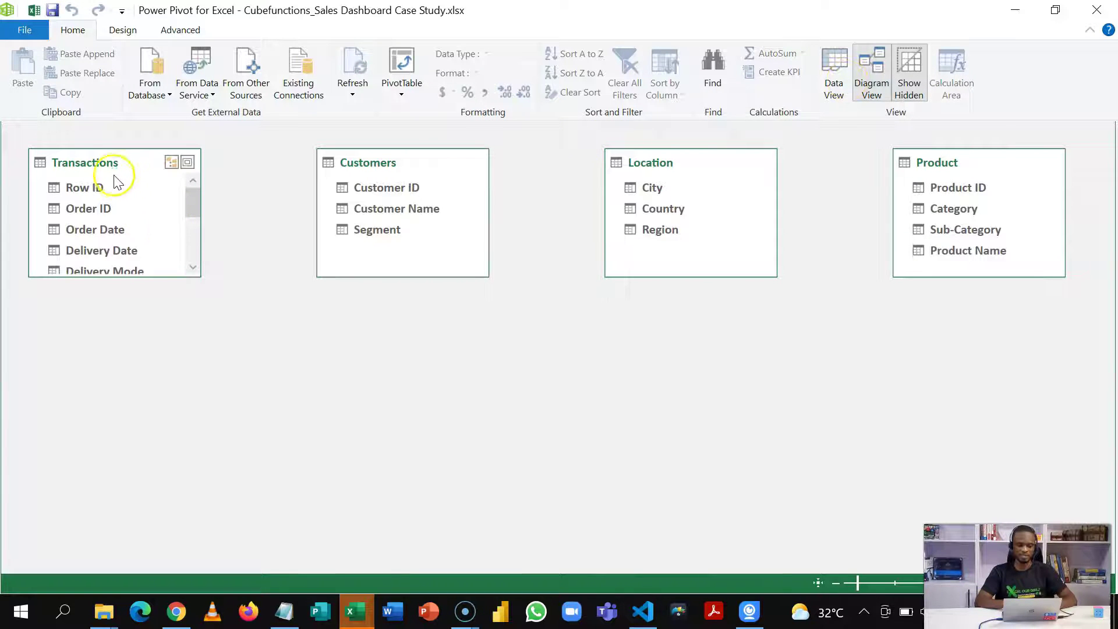
drag(115, 171, 691, 337)
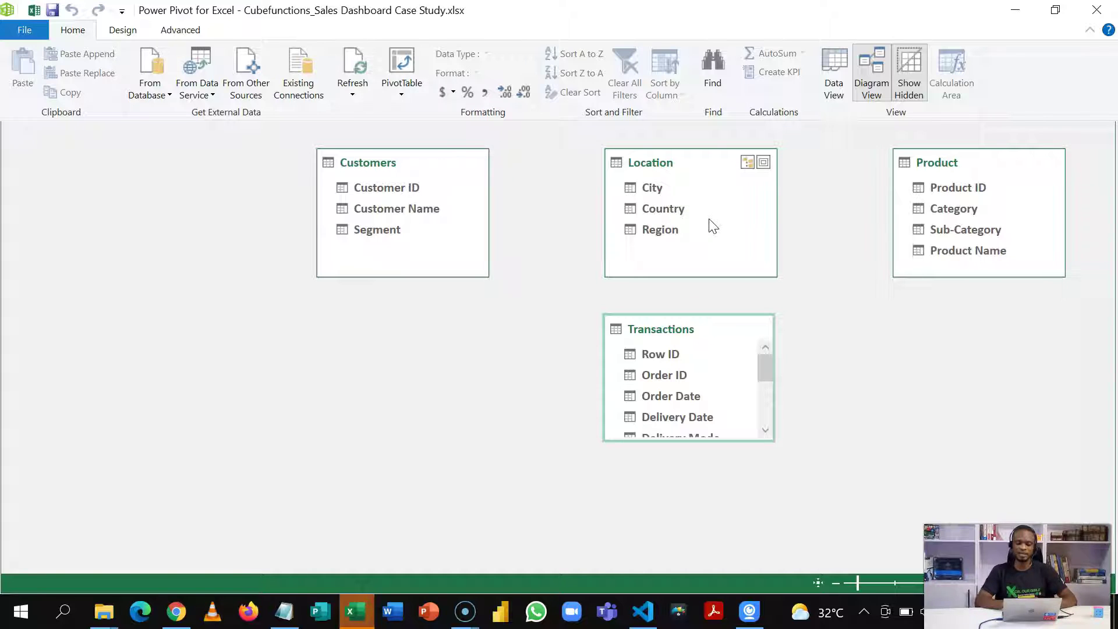
drag(660, 442, 657, 563)
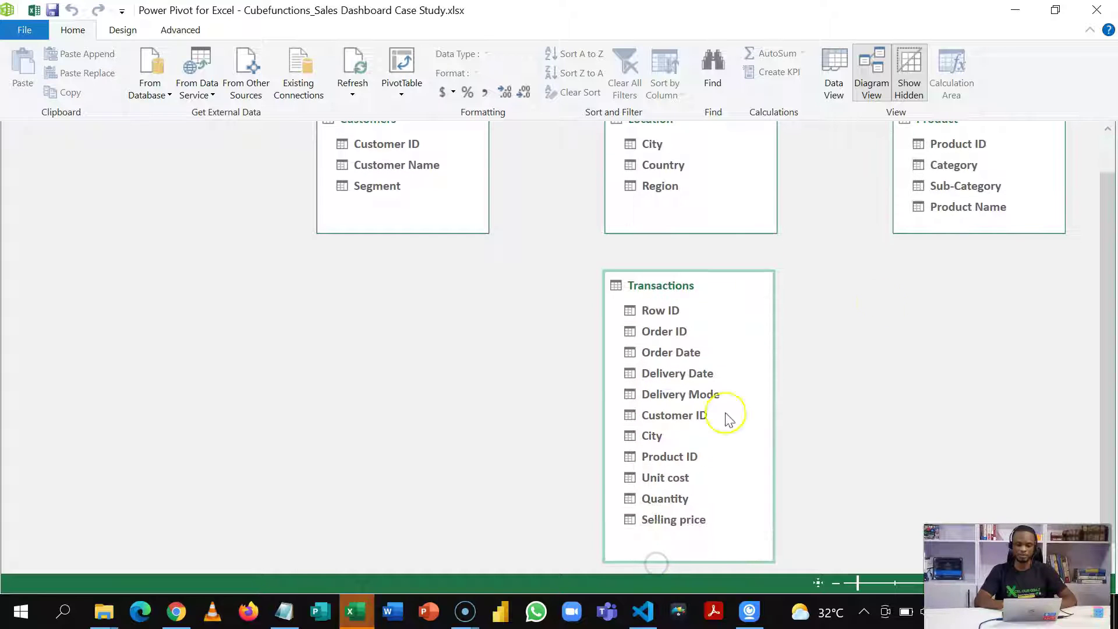
click(1108, 130)
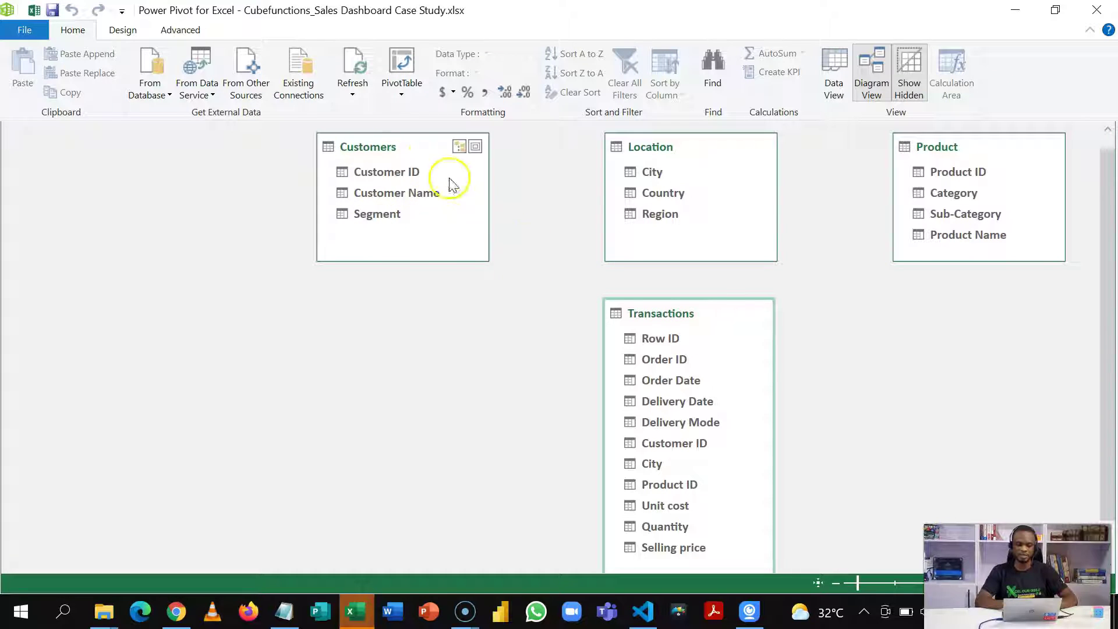
- Create a relationship between Customer ID in Transactions and Customer ID in Customers
click(394, 172)
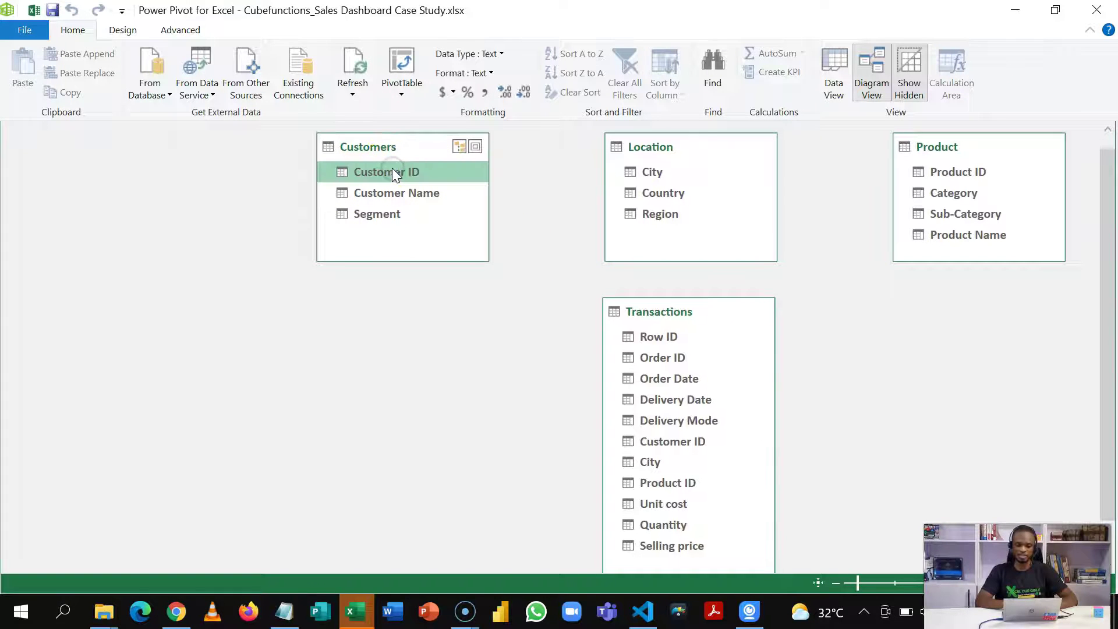
click(402, 176)
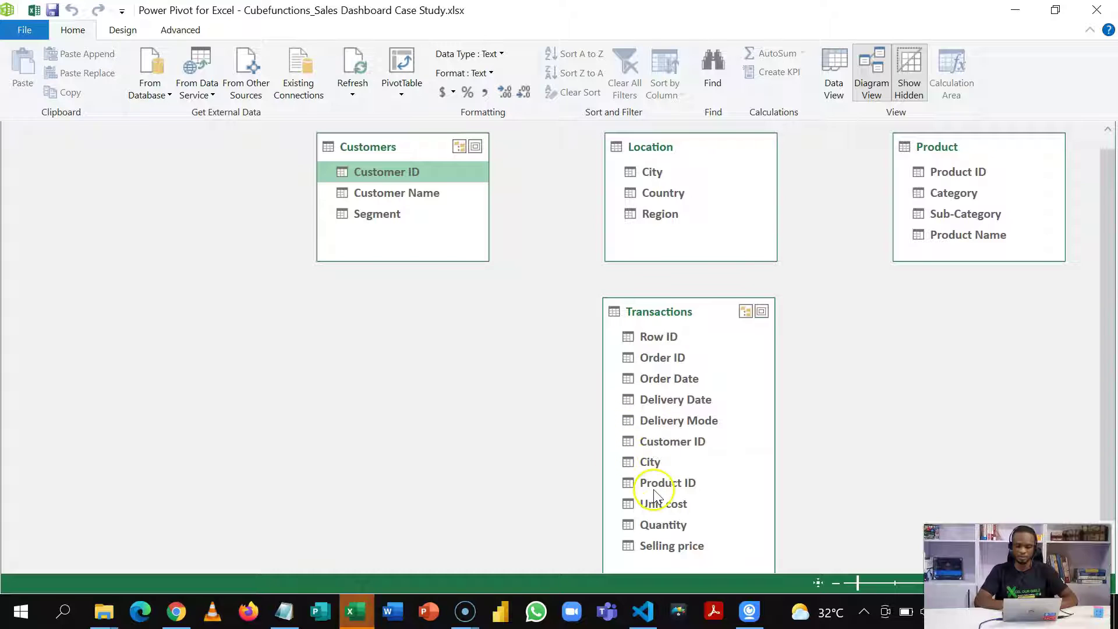
click(666, 446)
drag(666, 446, 422, 173)
- Create a relationship between City in Transactions and City in Location
click(649, 173)
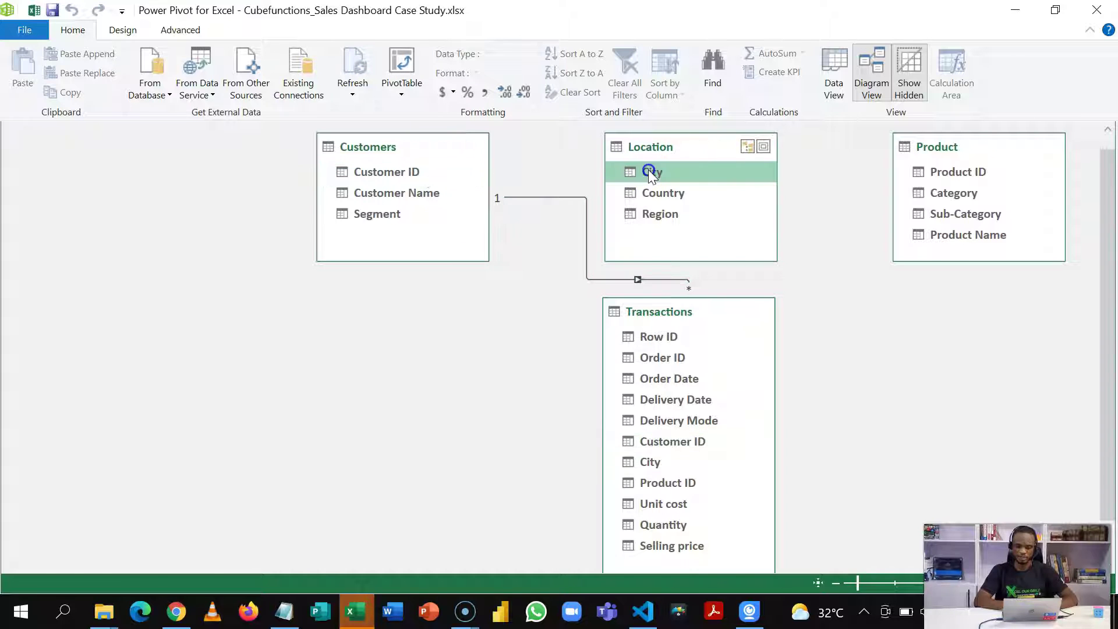
click(668, 461)
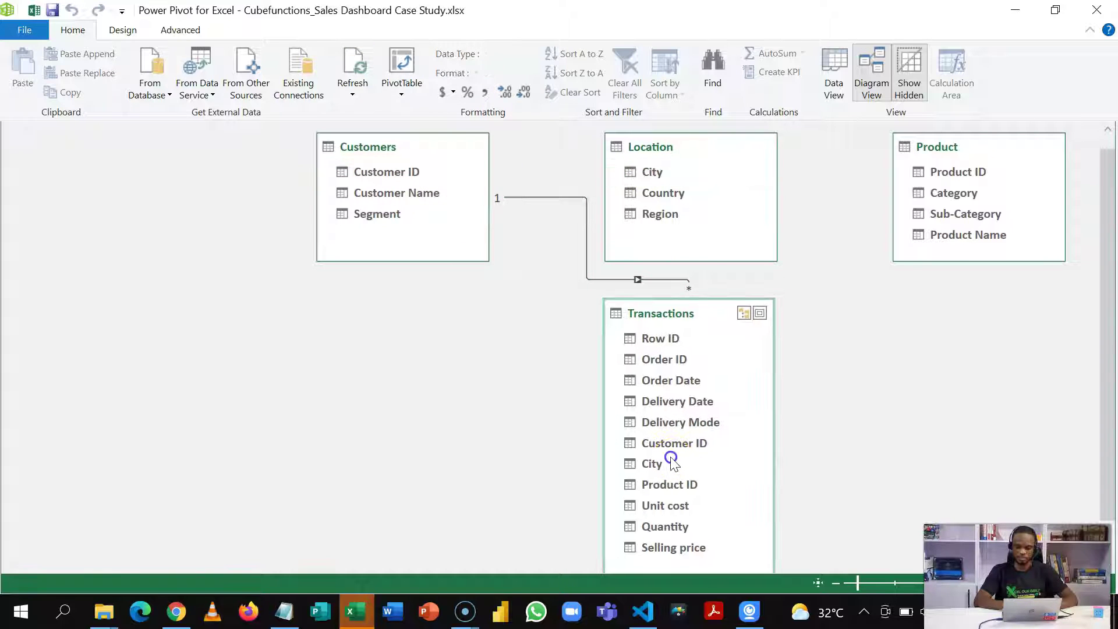
drag(658, 466, 666, 179)
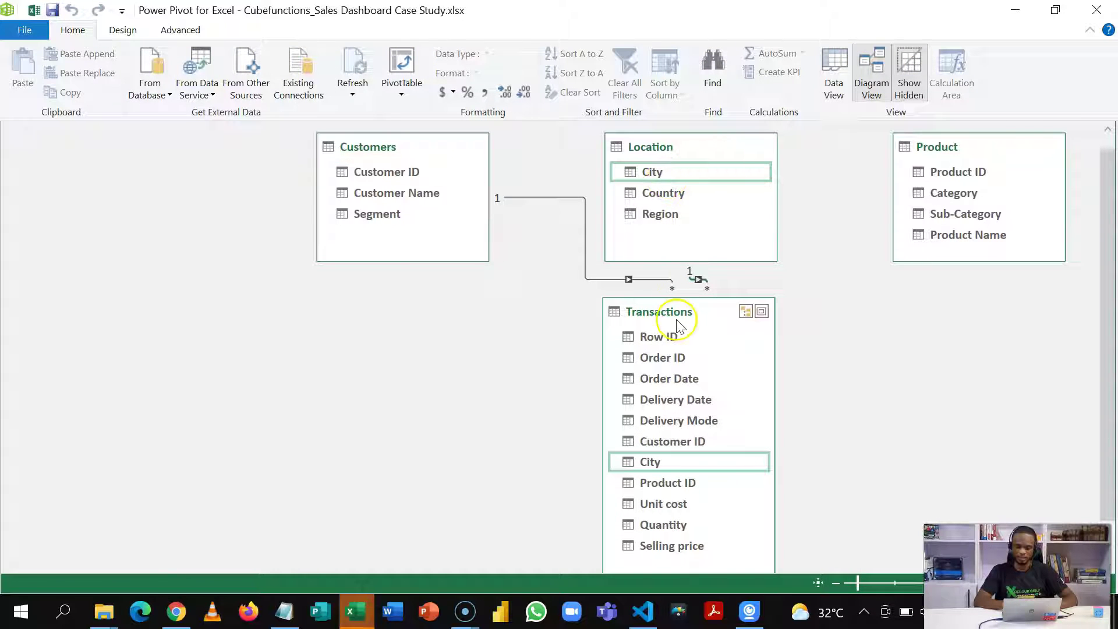
- Relate Product ID in Transactions to Product ID in Product, and return to the Raw Data sheet of the workbook
click(662, 486)
drag(662, 486, 923, 173)
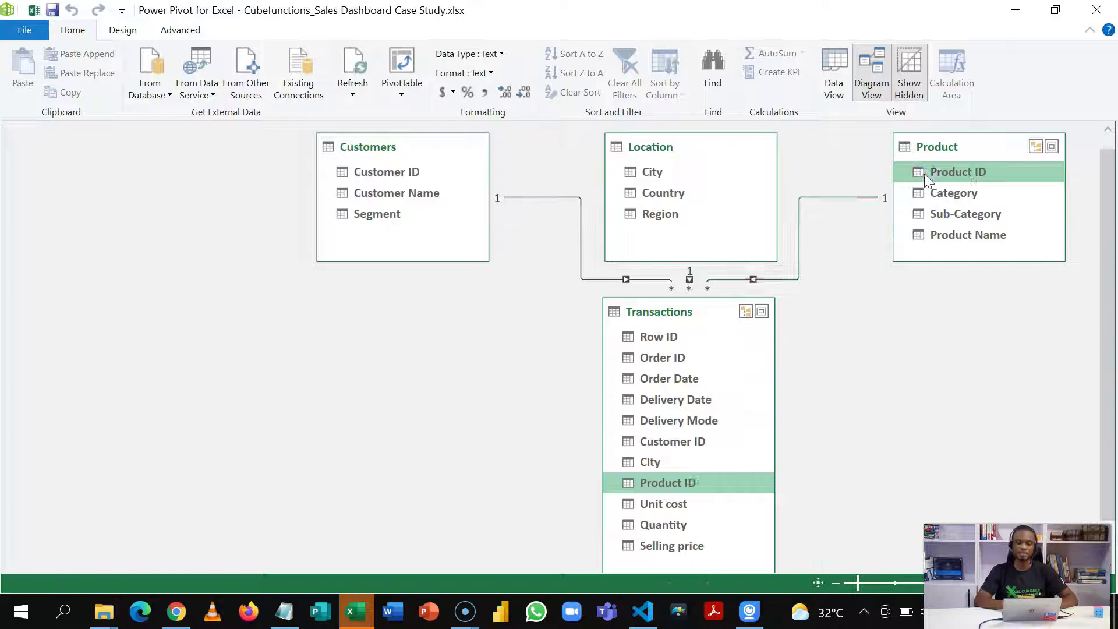
click(554, 227)
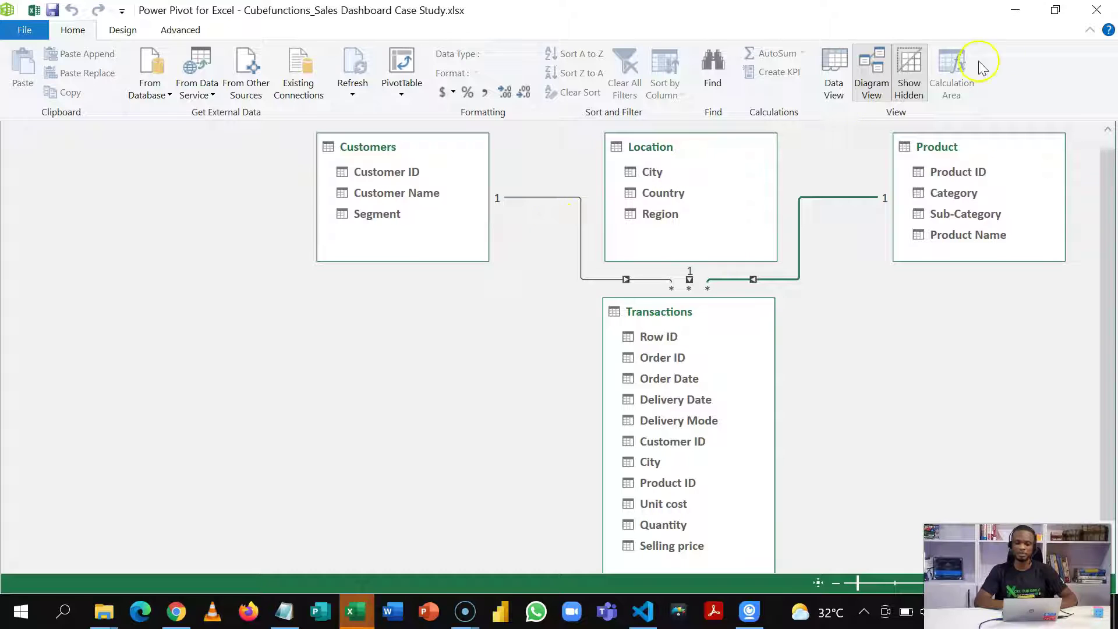
click(1099, 8)
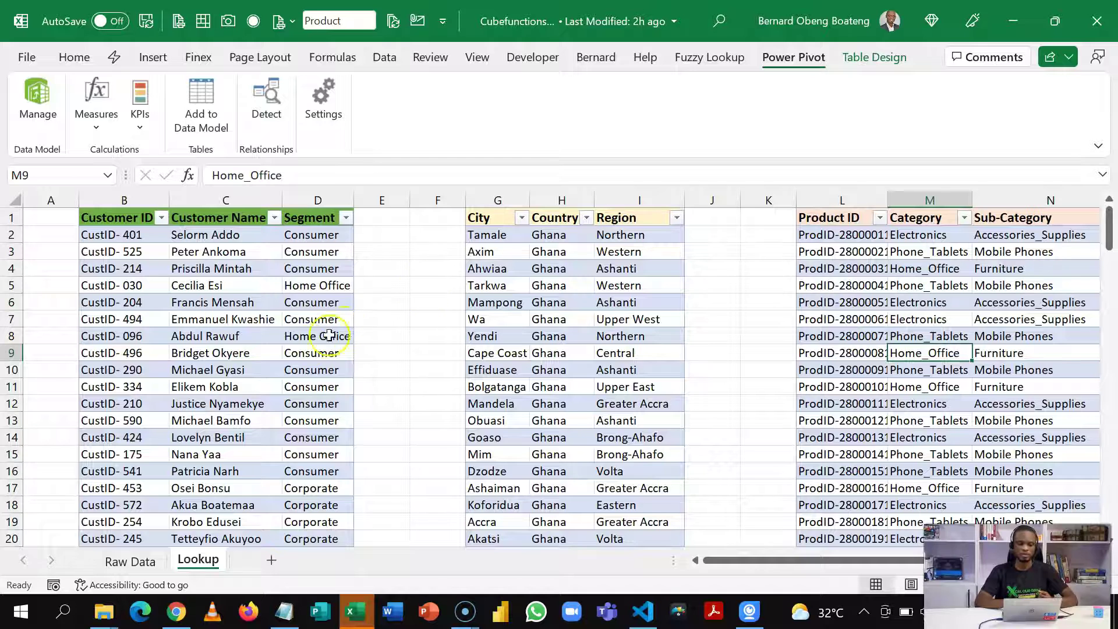
click(129, 562)
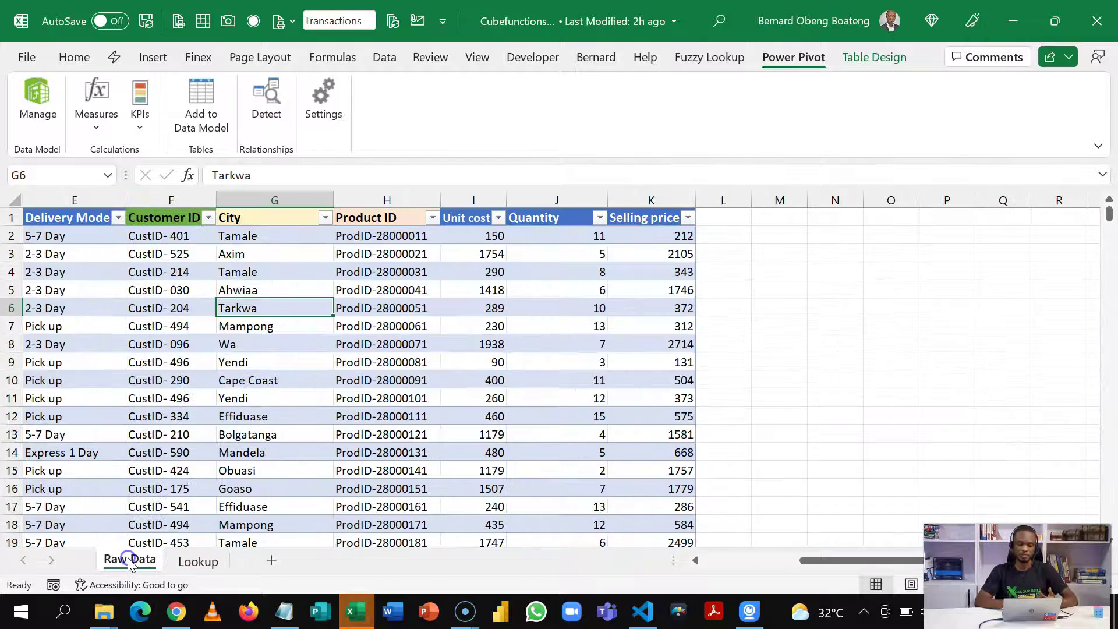
- Give the Revenue measure the formula =SUMX(Transactions,[Quantity]*[Selling price])
click(477, 202)
drag(477, 202, 696, 201)
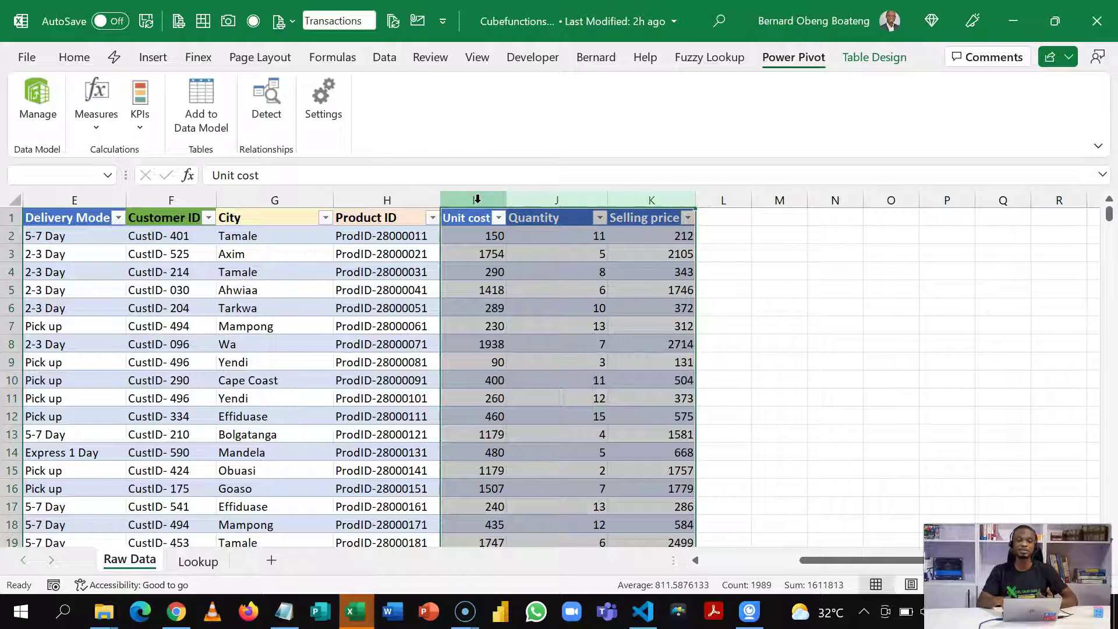
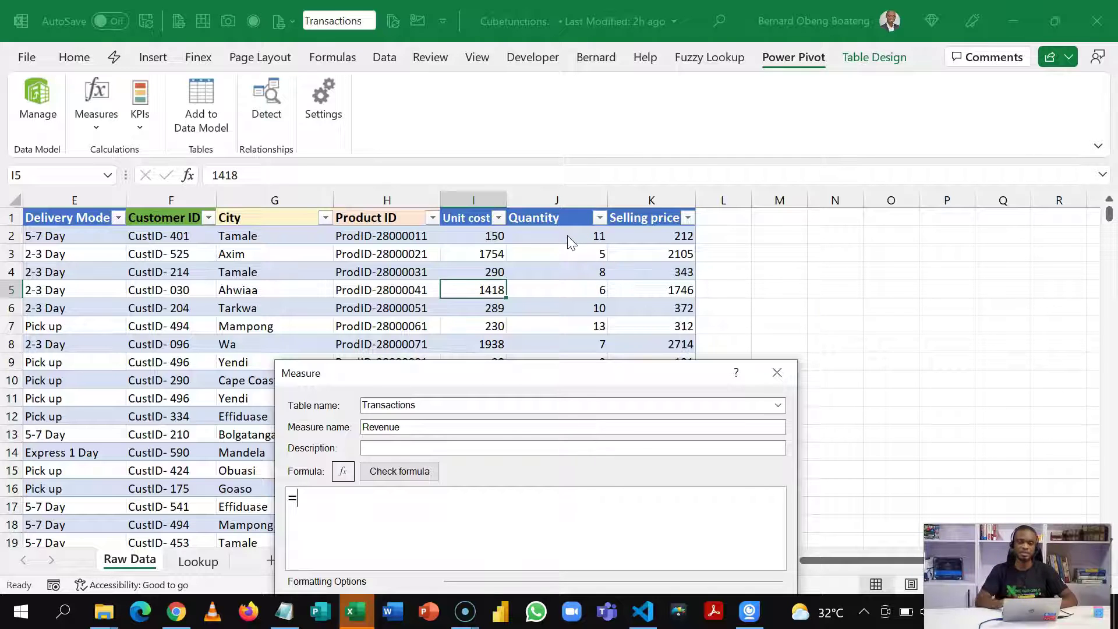
drag(529, 383, 547, 188)
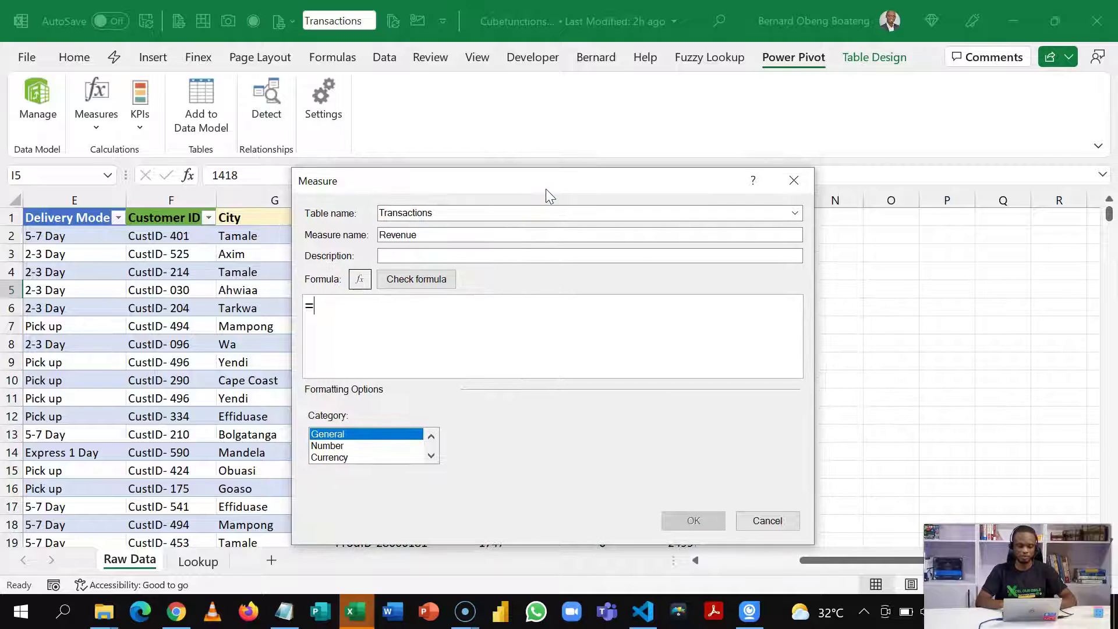
text(sum)
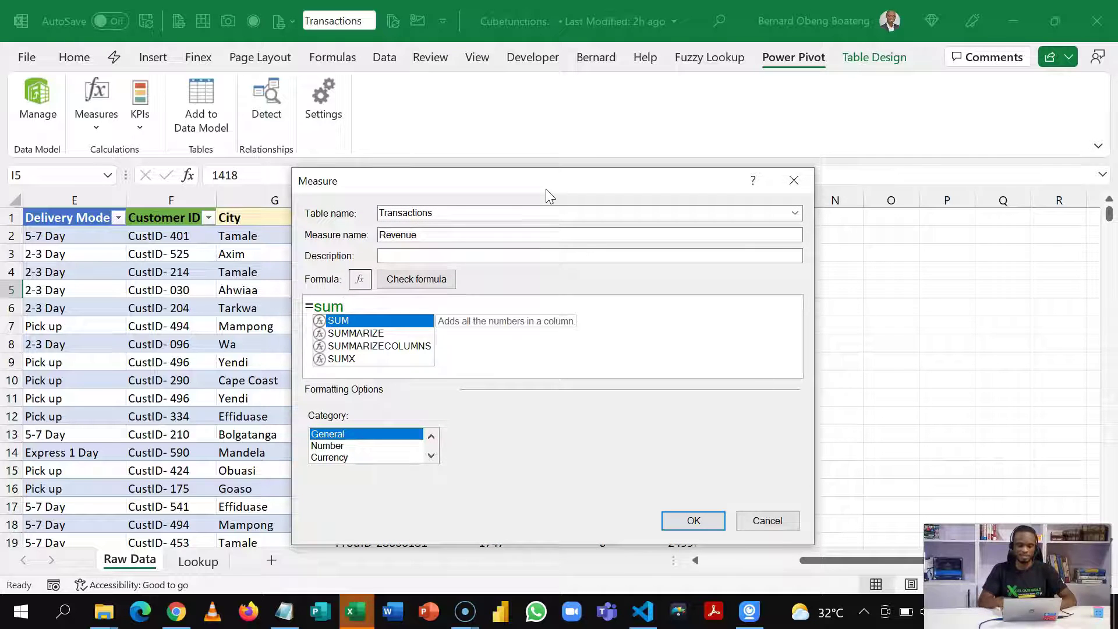
key(Down)
key(Down)
key(Down)
key(Tab)
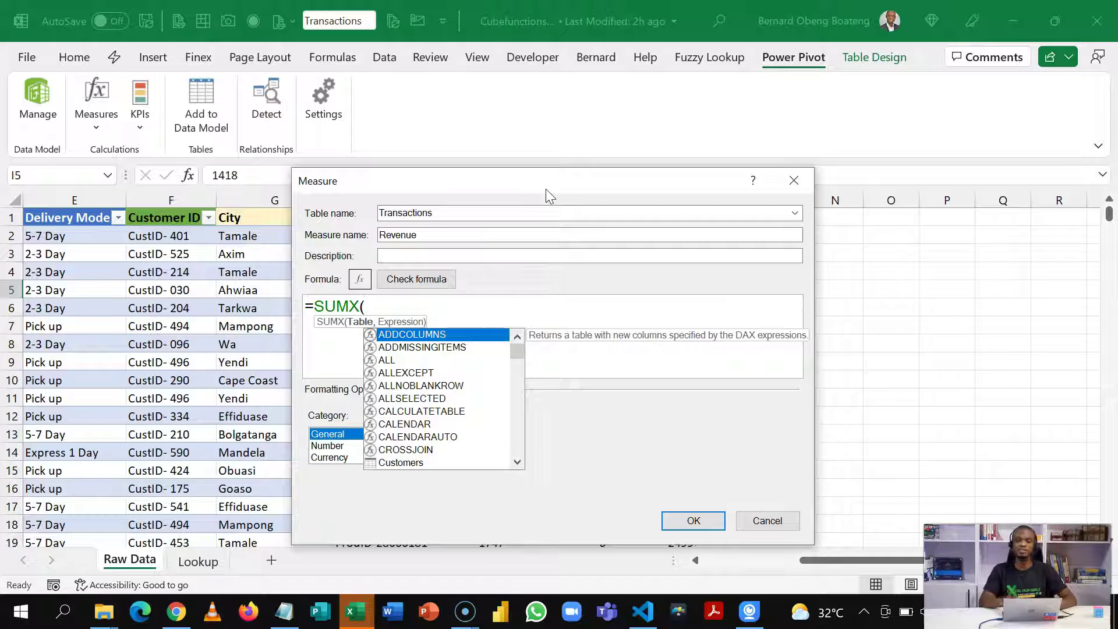
text(tr)
key(Tab)
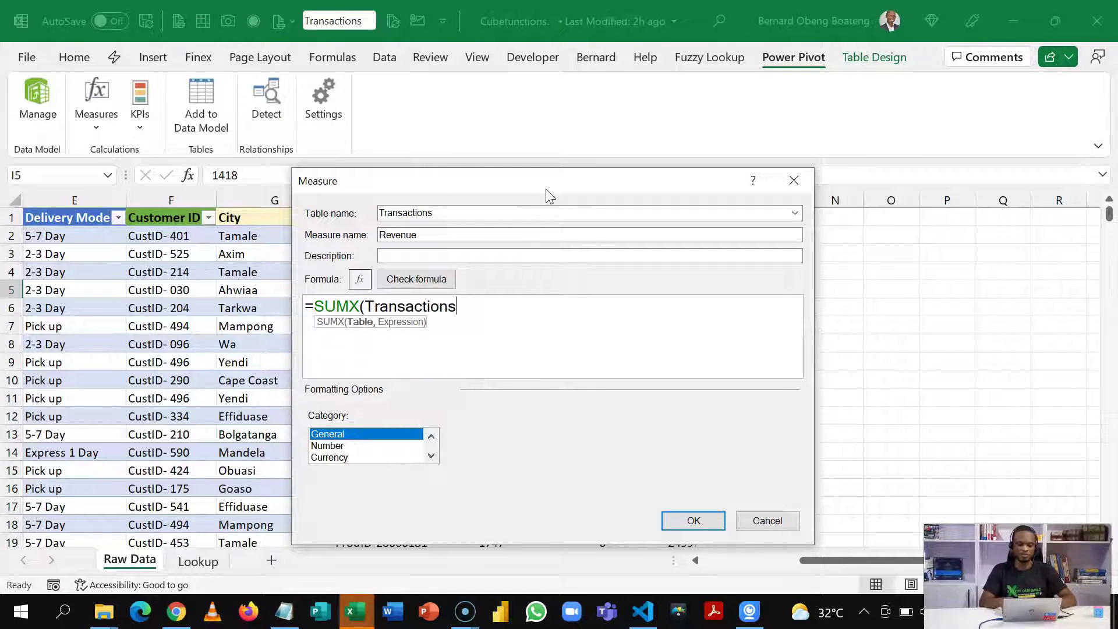
text(,[q)
key(Tab)
text(*[s)
key(Tab)
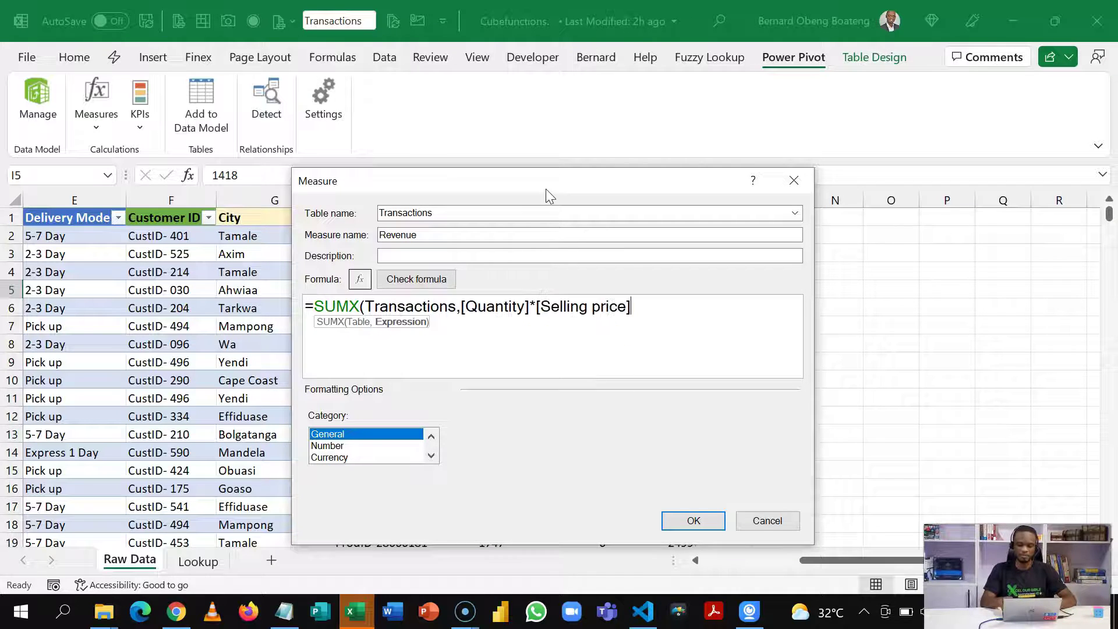
text())
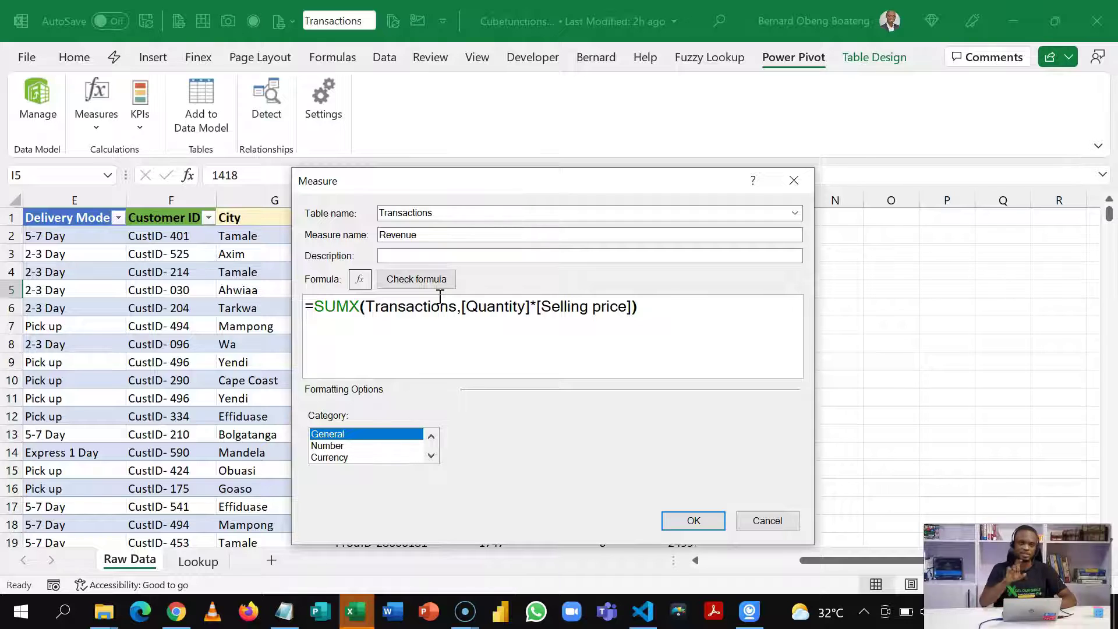
- Format the Revenue measure as Number with a 1000 separator, and save it after copying its formula
click(333, 445)
click(457, 479)
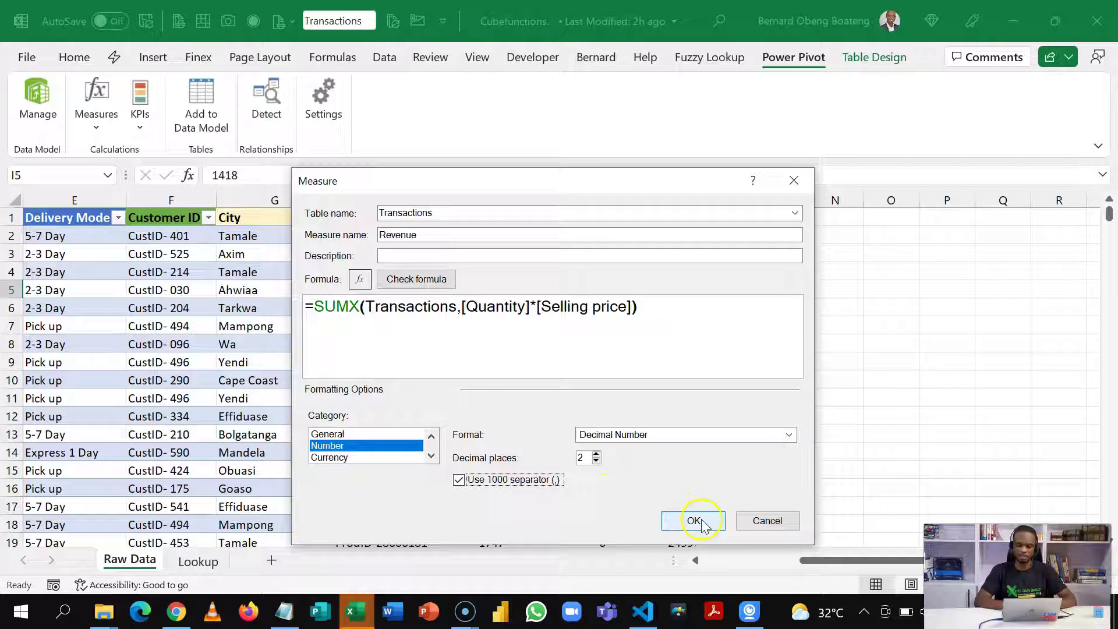
drag(652, 307, 295, 307)
key(ctrl+c)
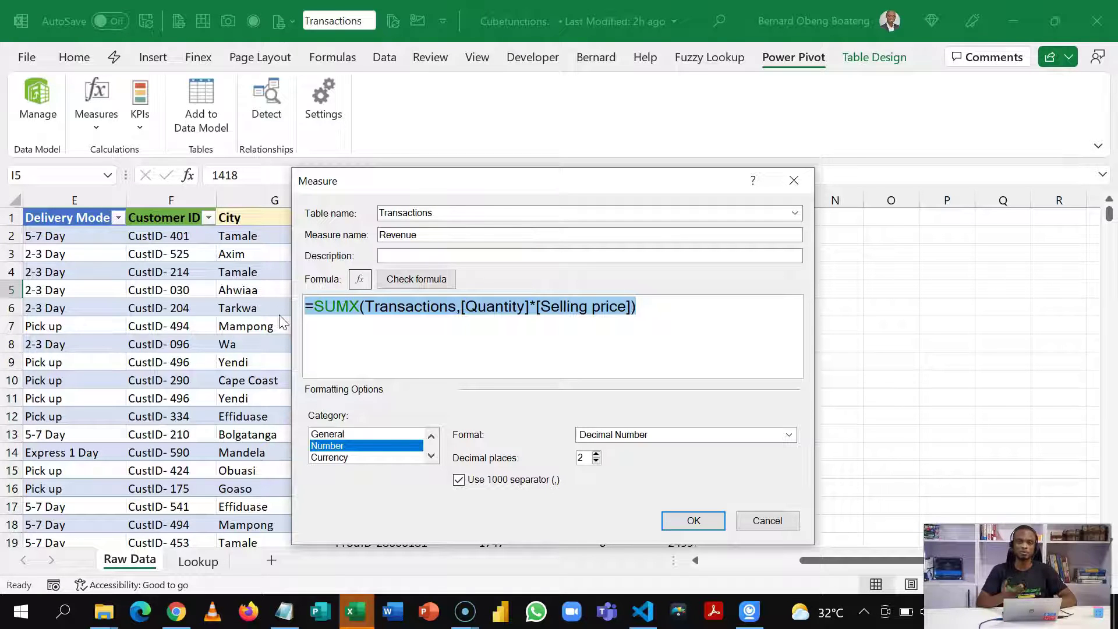
click(679, 522)
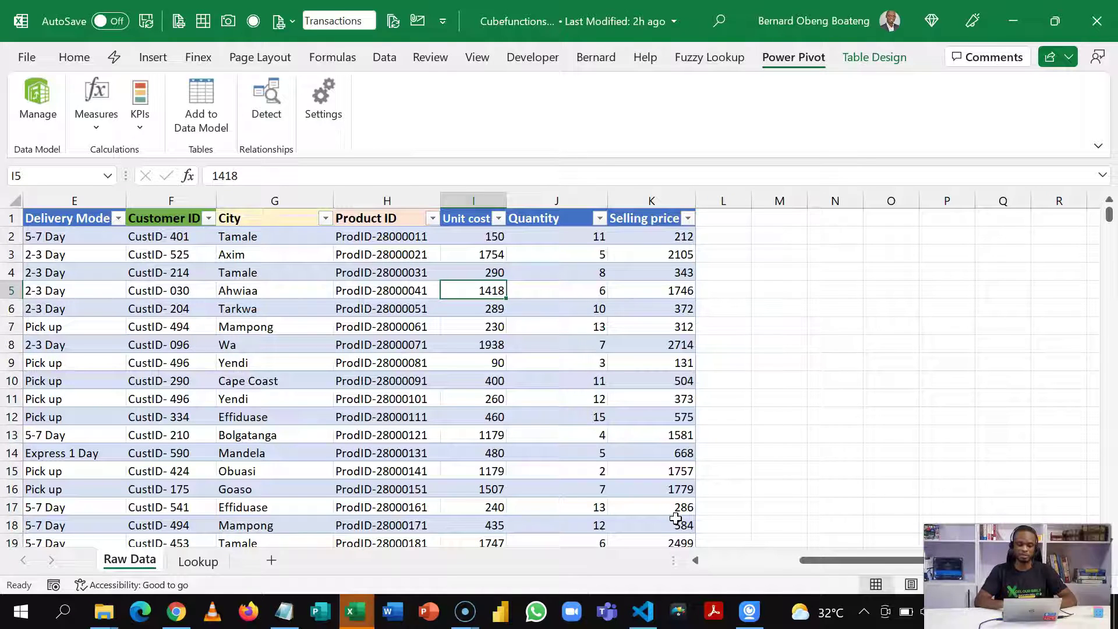
- Start a new Transactions measure named Cost and paste the copied SUMX formula, keeping only one equals sign
click(98, 124)
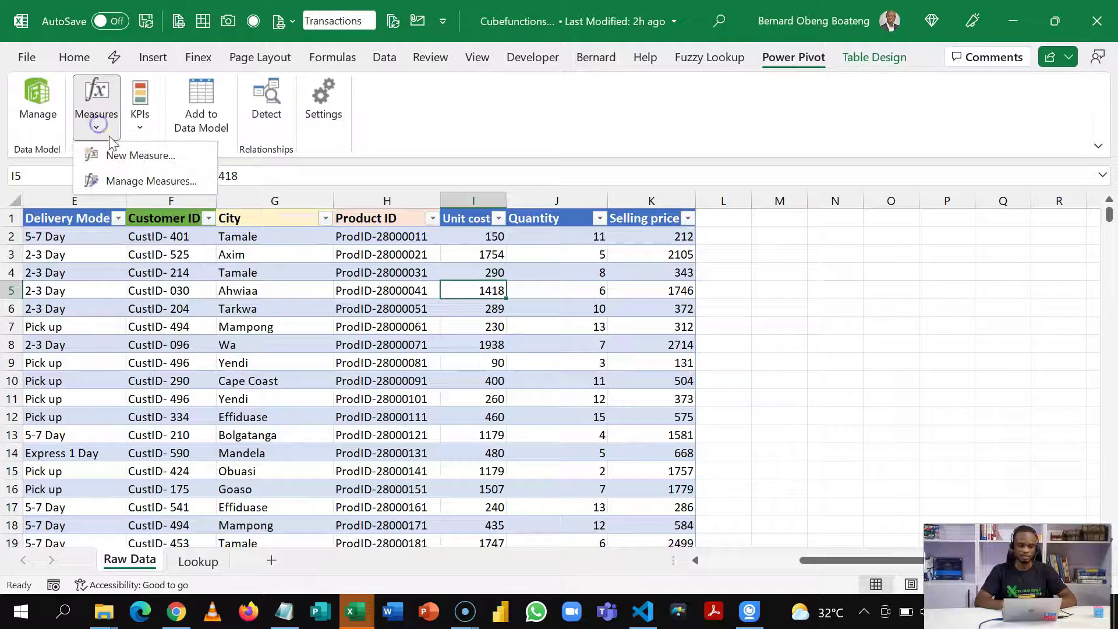
click(114, 152)
drag(476, 175, 351, 173)
text(Cost)
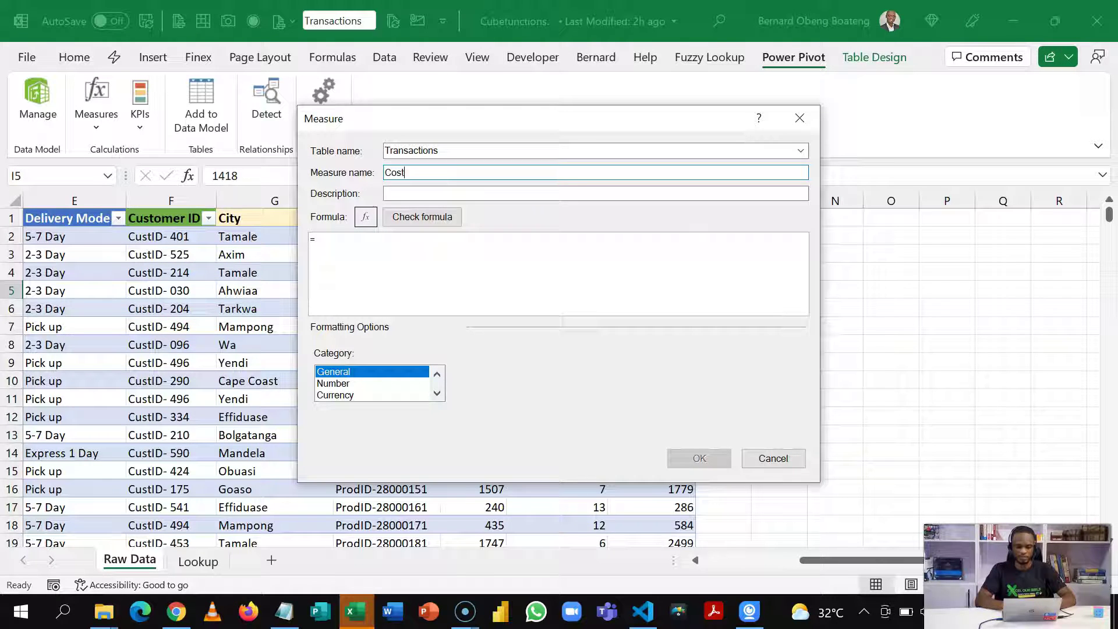
click(347, 247)
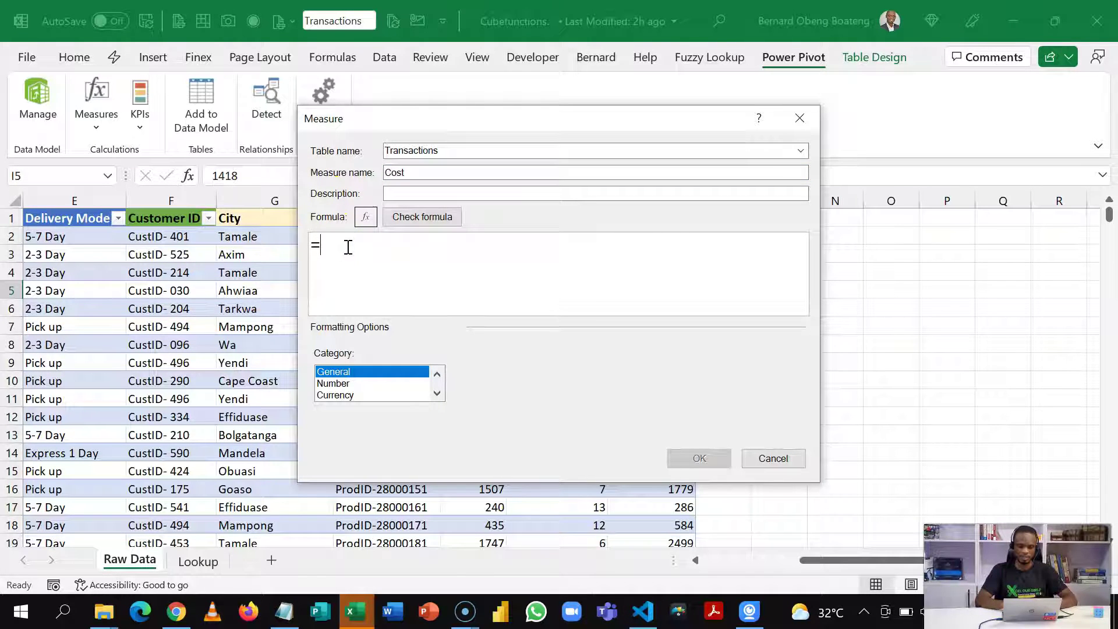
key(ctrl+v)
click(329, 248)
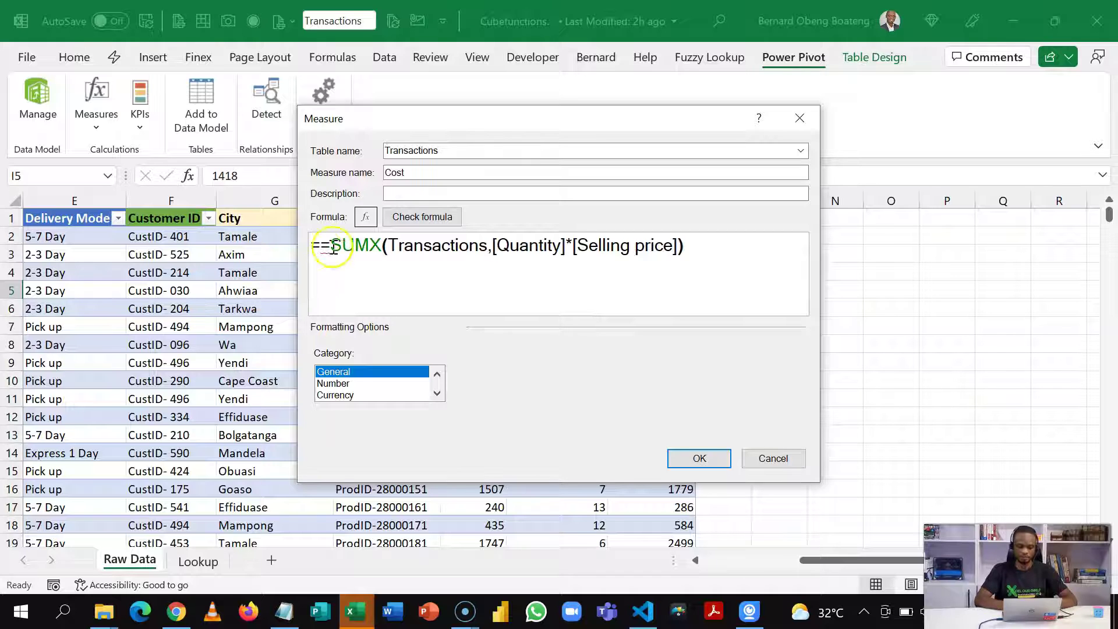
key(BackSpace)
click(337, 252)
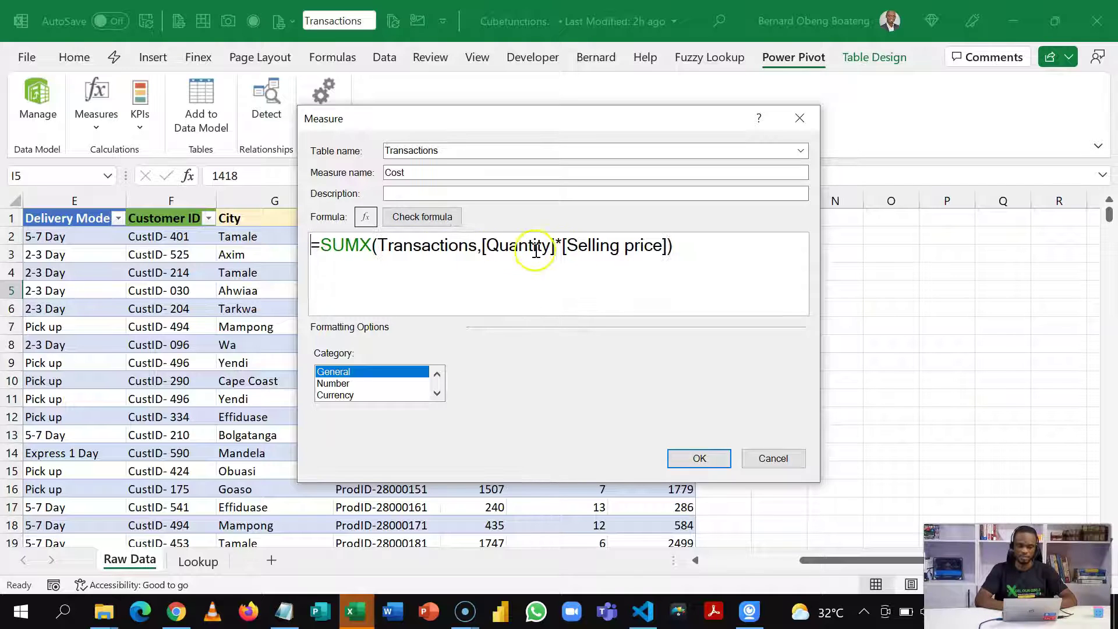
- Replace [Selling price] with [Unit cost] in the Cost formula, giving =SUMX(Transactions,[Quantity]*[Unit cost])
click(657, 247)
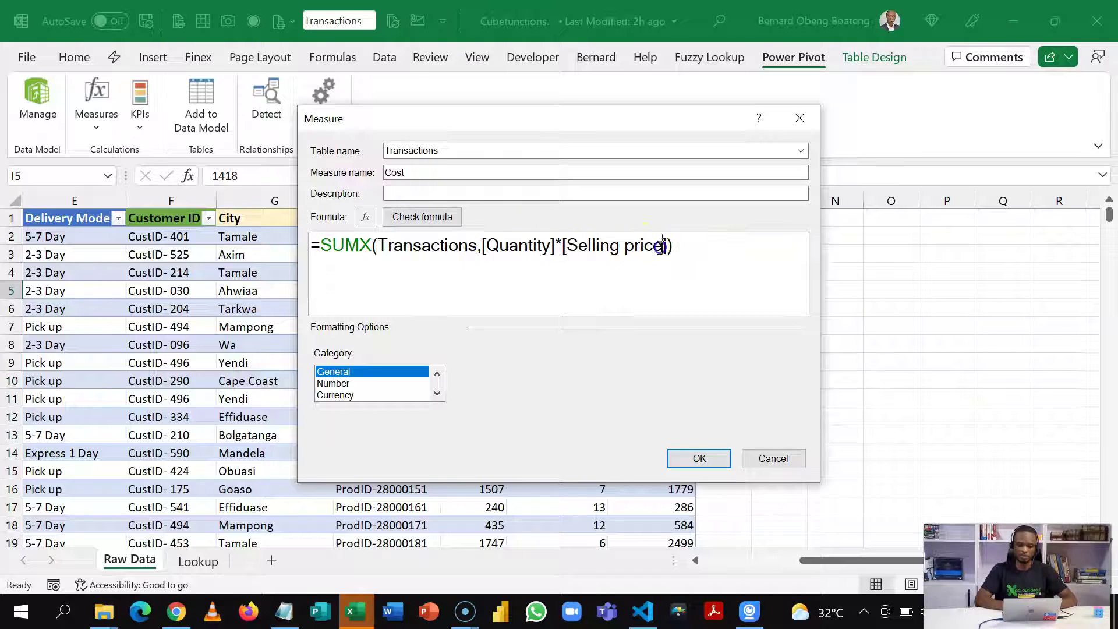
key(BackSpace)
key(BackSpace)
key(BackSpace)
key(BackSpace)
key(BackSpace)
key(BackSpace)
key(BackSpace)
key(BackSpace)
key(BackSpace)
key(BackSpace)
key(BackSpace)
key(BackSpace)
key(BackSpace)
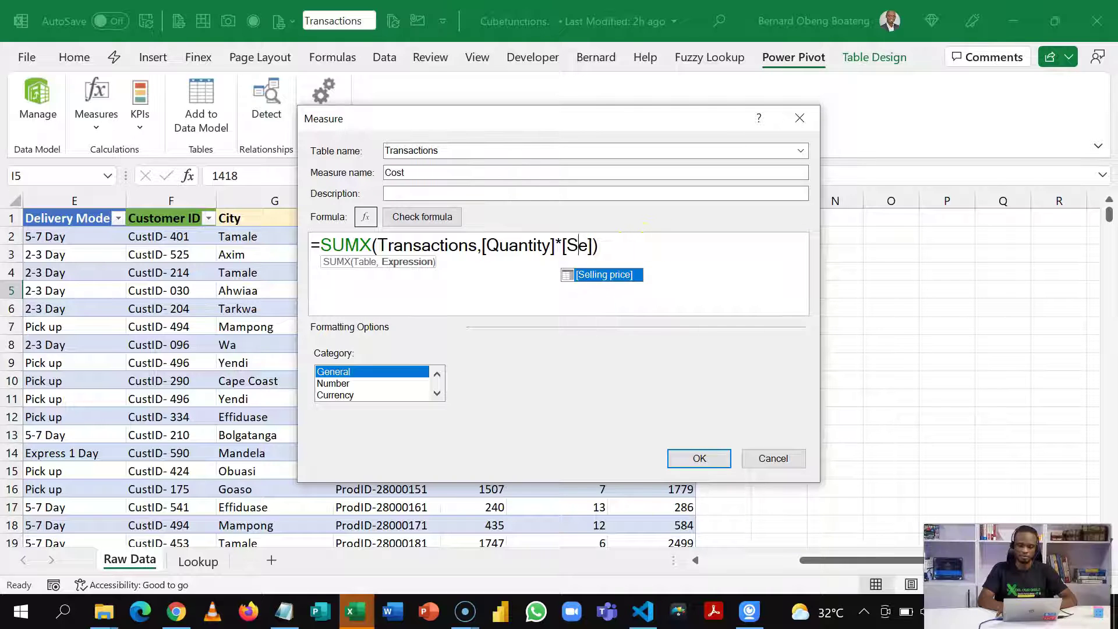
key(Down)
key(Down)
key(Down)
key(Down)
key(Down)
key(Down)
key(Down)
key(Down)
key(Down)
key(Down)
key(Down)
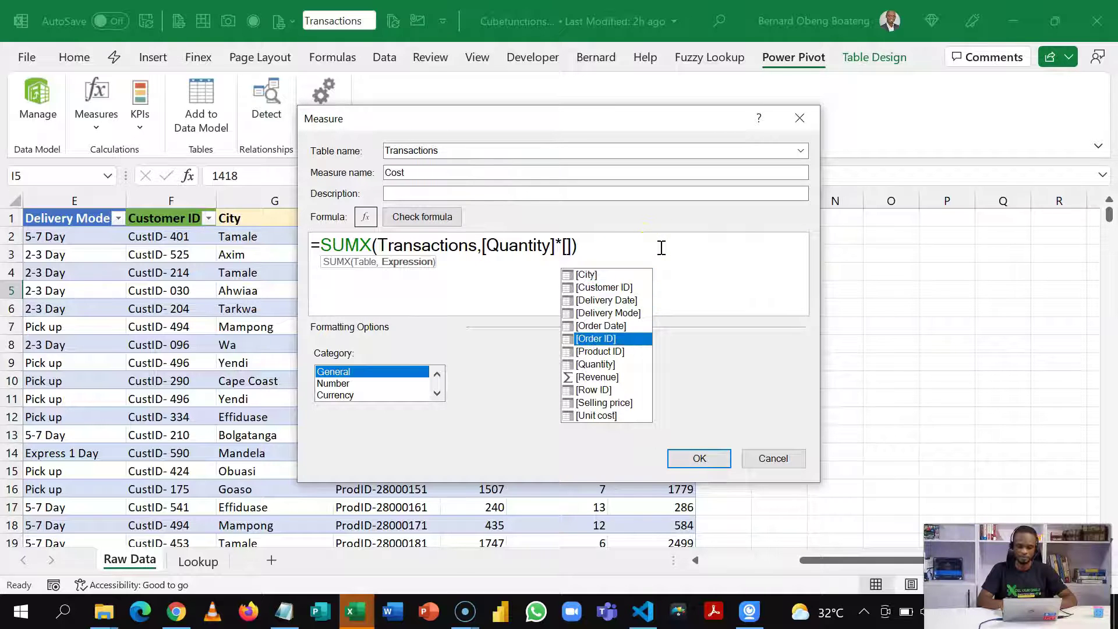
key(Tab)
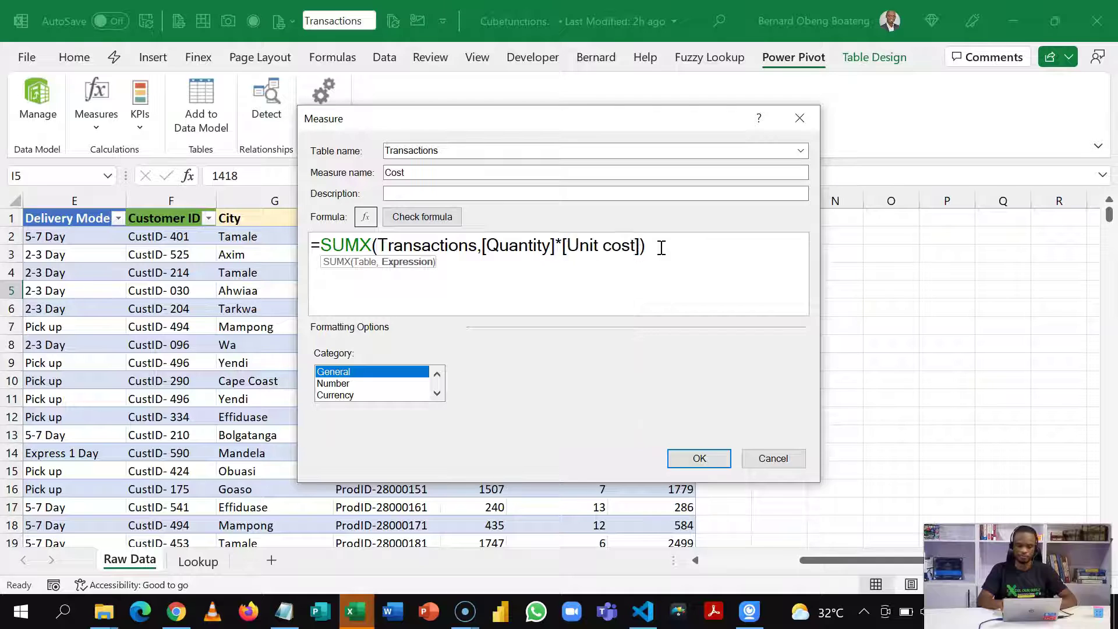
- Format the Cost measure as Number with a 1000 separator and save it
click(373, 384)
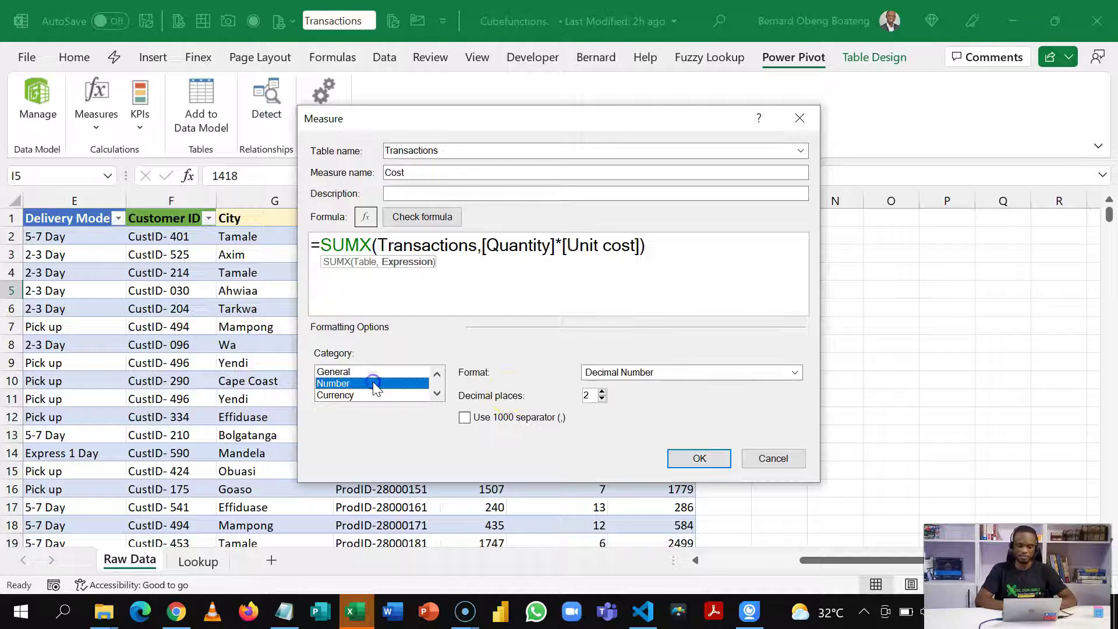
click(501, 416)
click(692, 459)
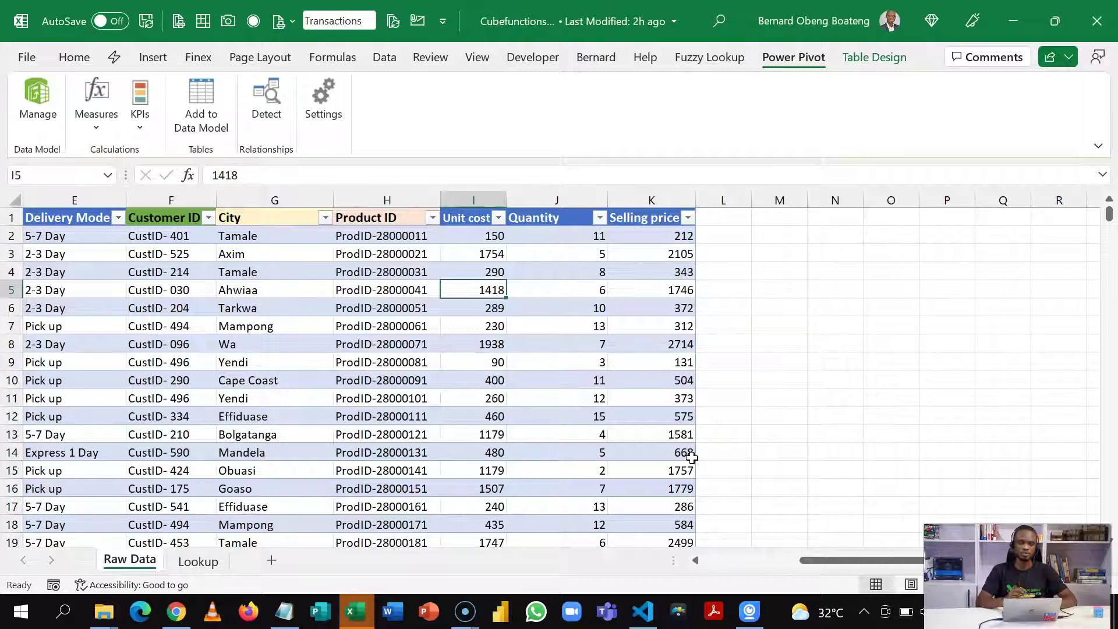
- Start a new measure named Profit in the Transactions table
click(96, 127)
click(117, 156)
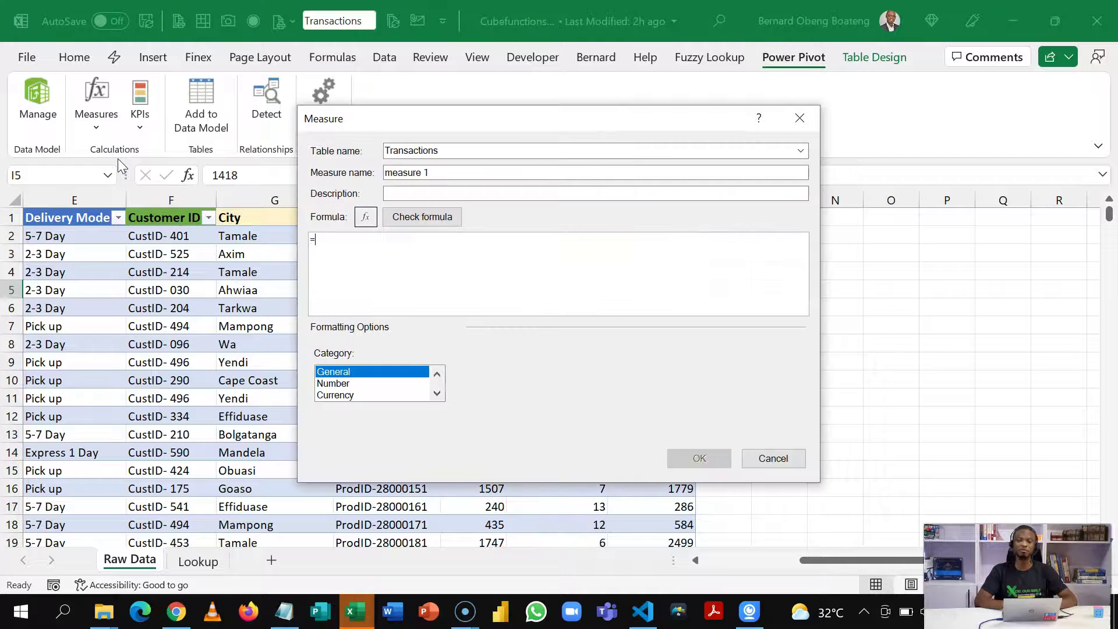
drag(434, 173, 276, 175)
text(Profit)
- Set the Profit measure's formula to =[Revenue] - [Cost]
click(352, 258)
scroll(352, 258, up, 3)
text(rev)
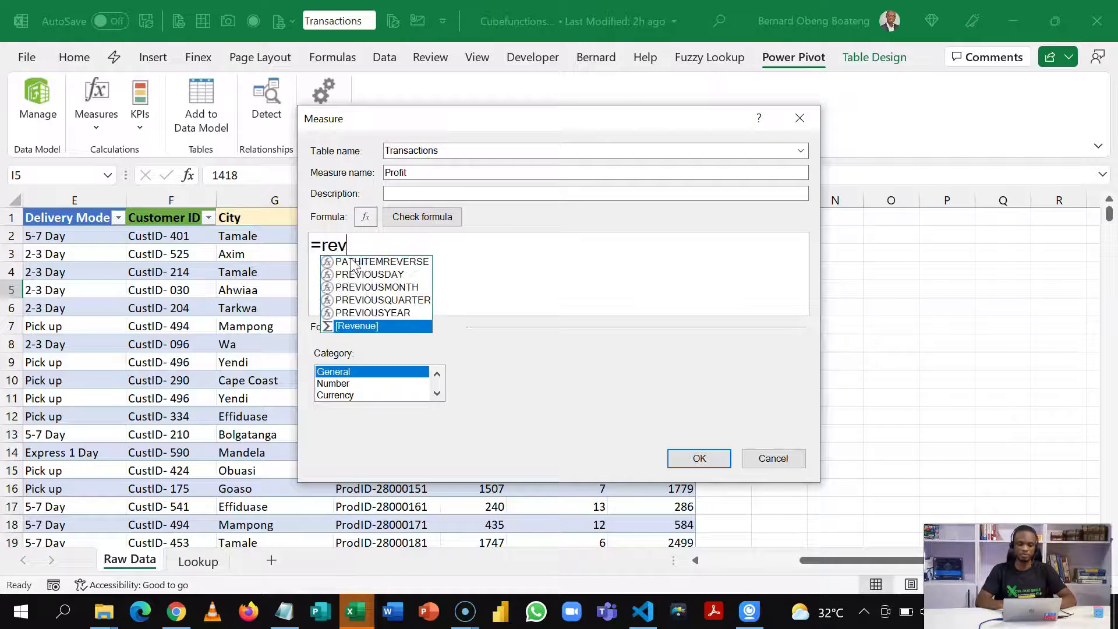
key(Tab)
text(- co)
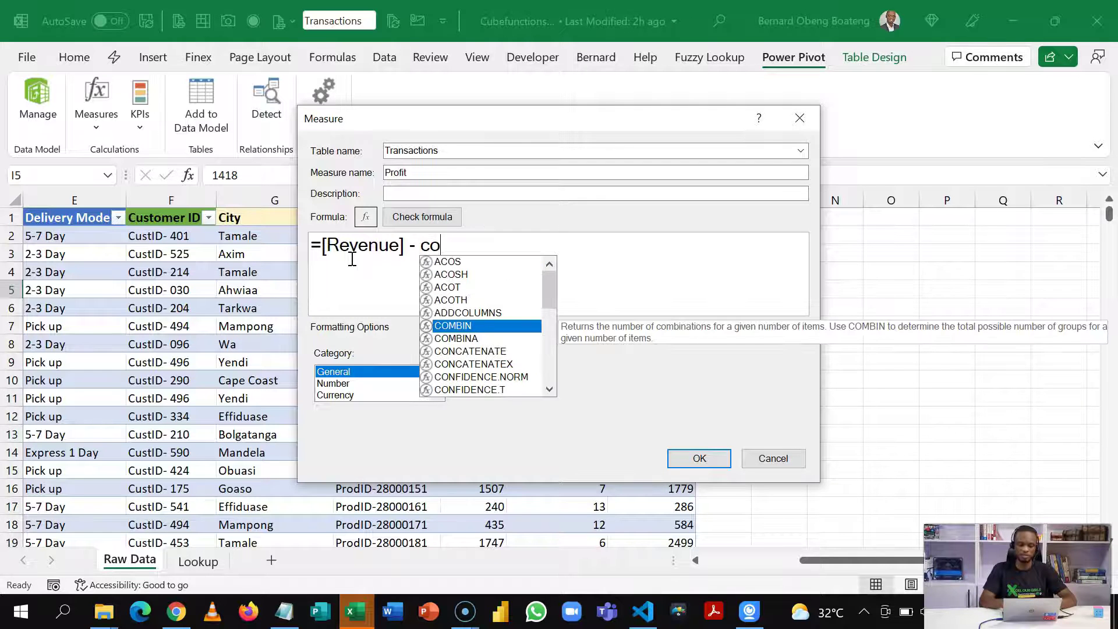
text(s)
key(Down)
key(Down)
key(Tab)
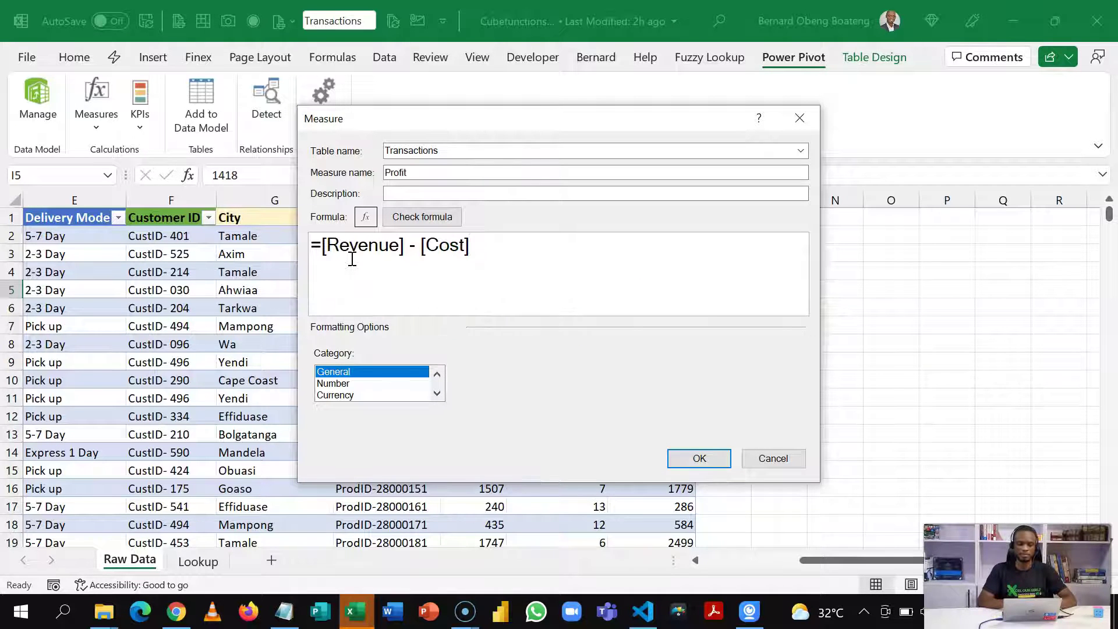
- Format the Profit measure as Number with a 1000 separator and save it
click(355, 384)
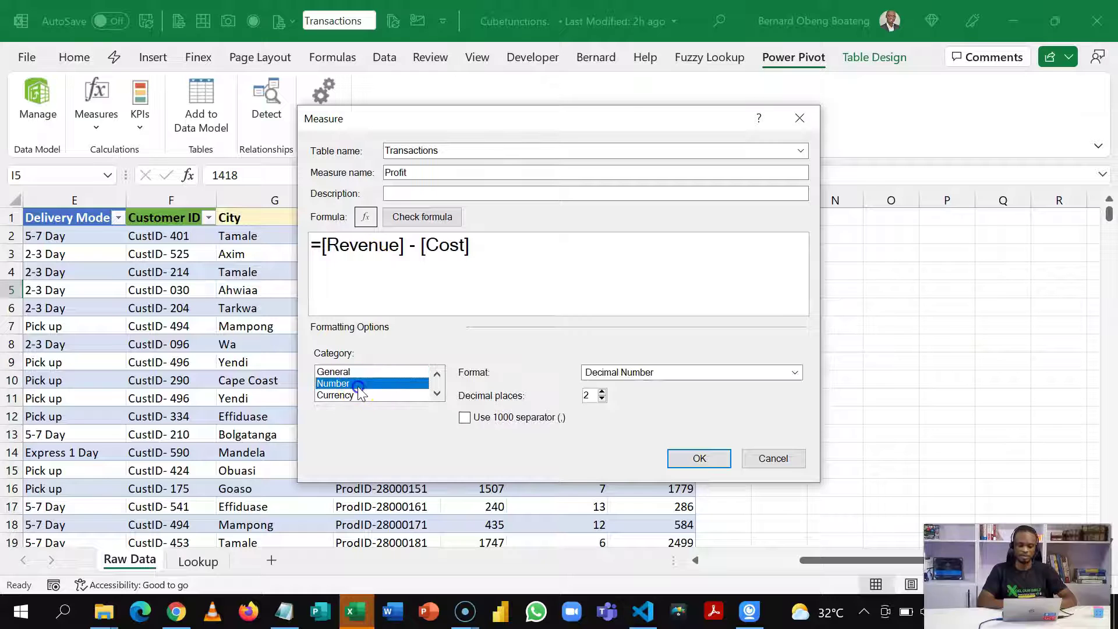
click(465, 418)
click(699, 459)
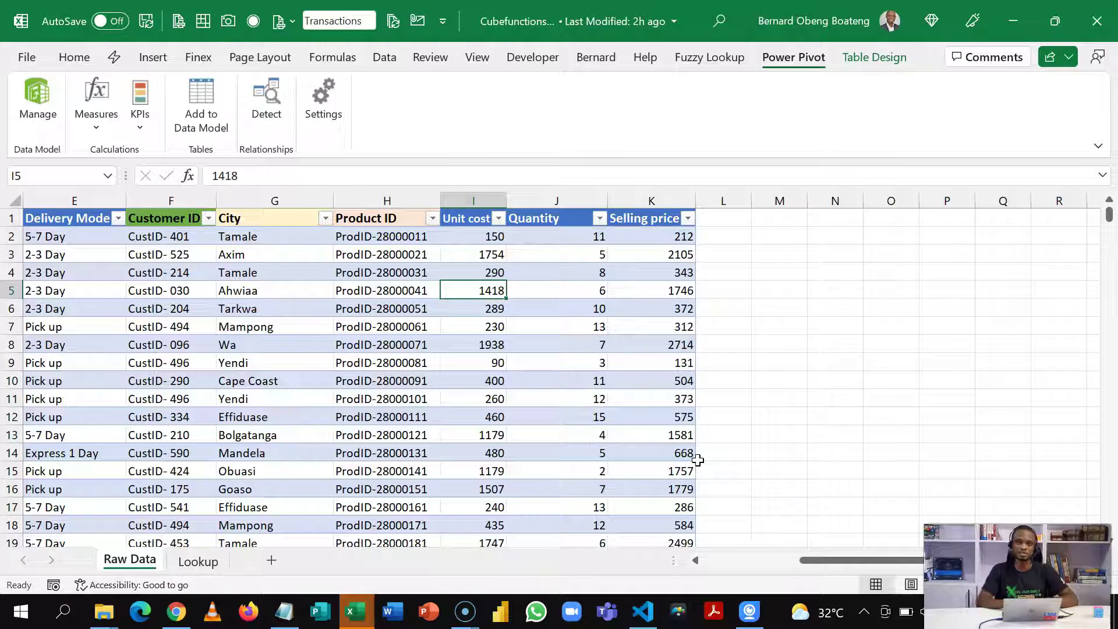
- Enter the labels Revenue, Cost and Profit in cells M4 to M6 of the Raw Data sheet
click(747, 307)
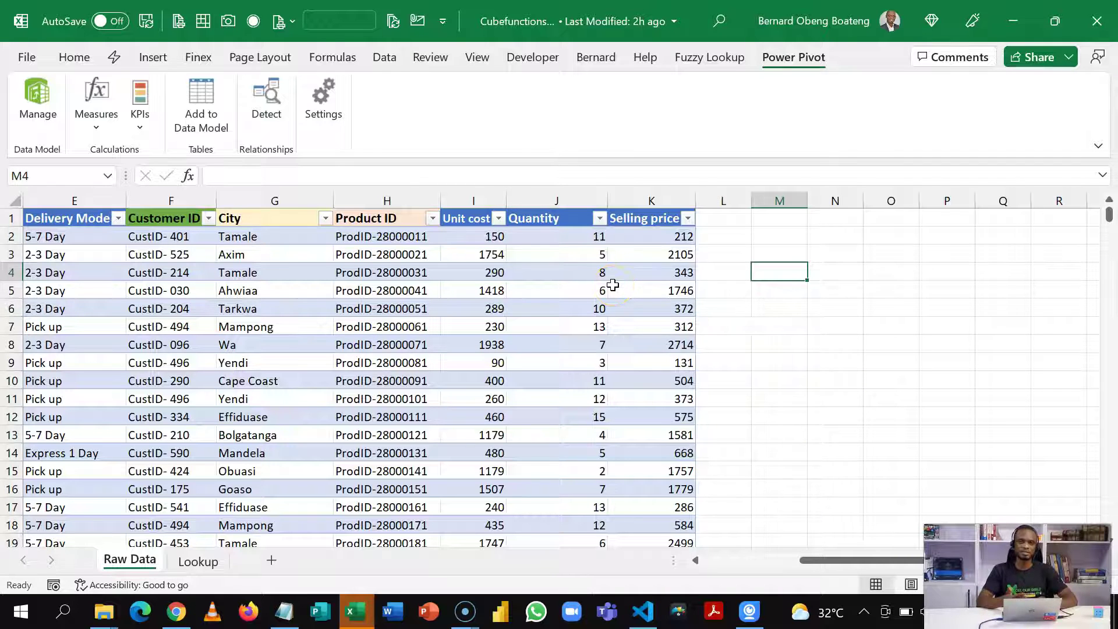
text(Revenue)
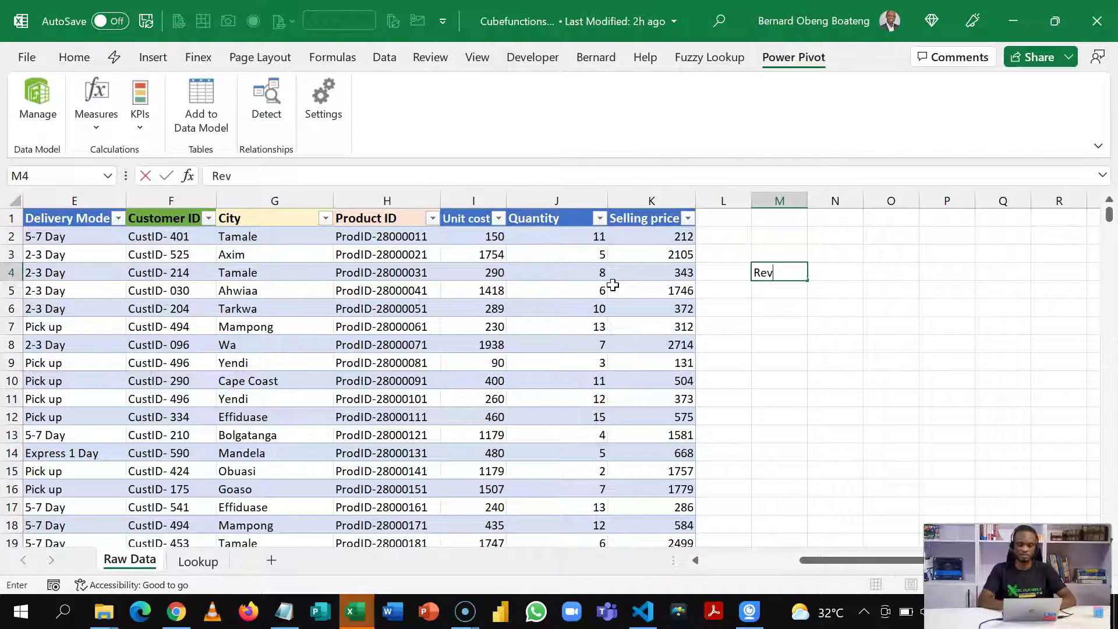
key(Return)
text(Cost)
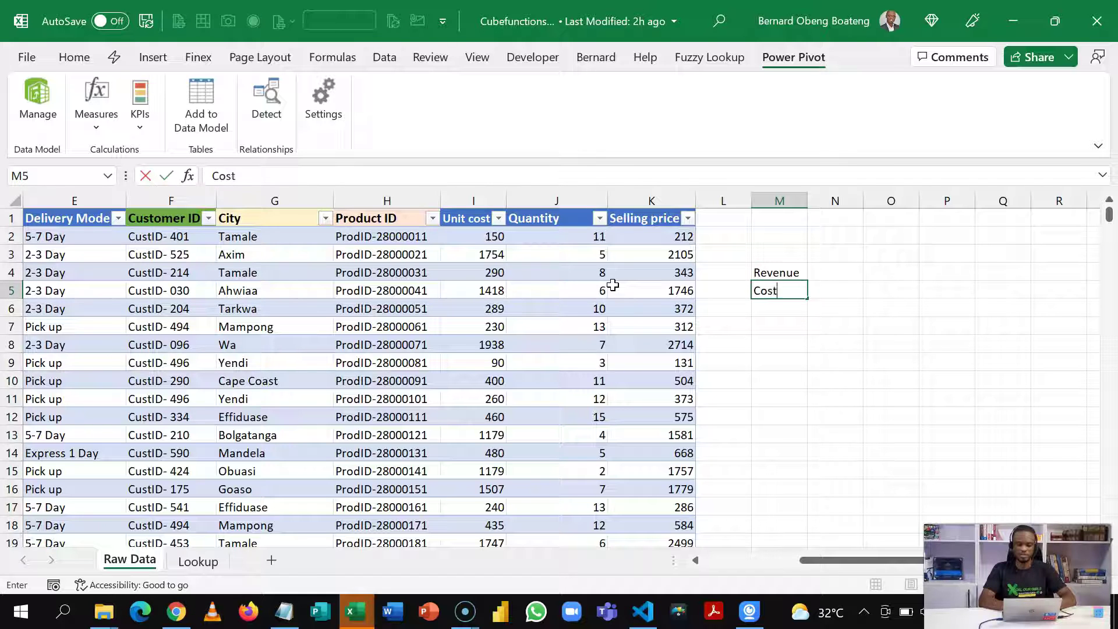
key(Return)
text(PRo)
text(i)
key(BackSpace)
text(fit)
key(Return)
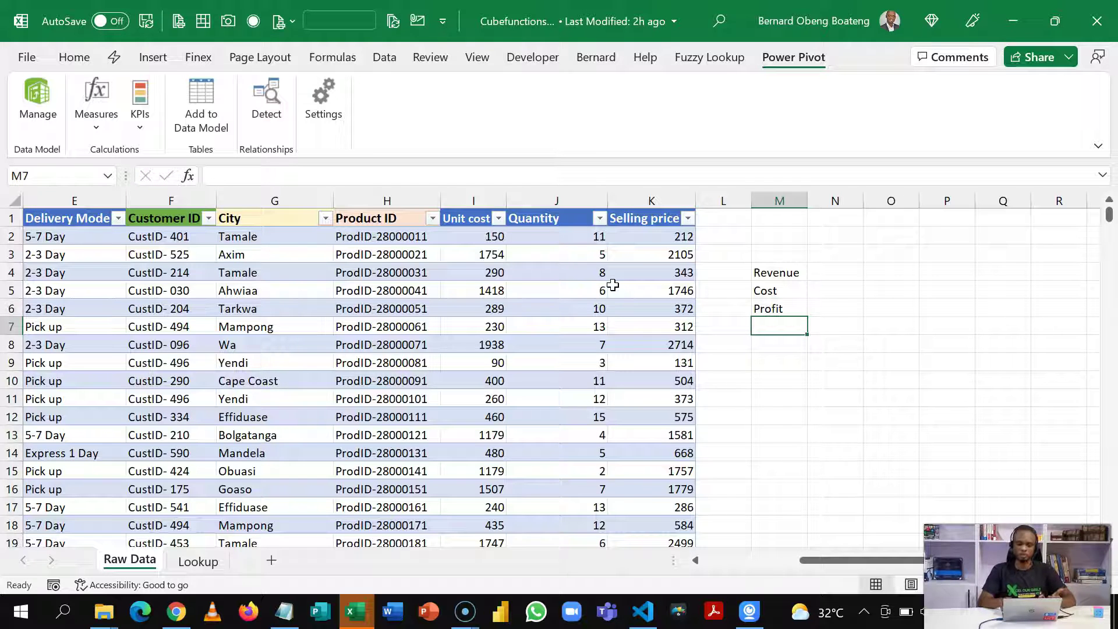
- Start a CUBEVALUE formula in cell N6 with "ThisWorkbookDataModel" as its connection
key(Up)
key(Right)
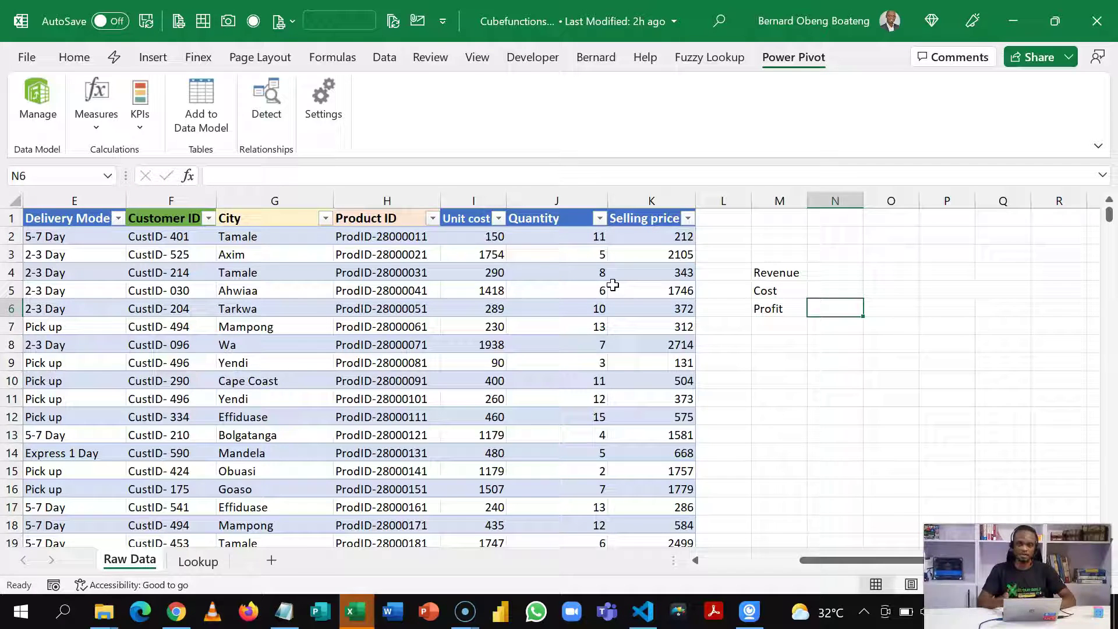
text(=cub)
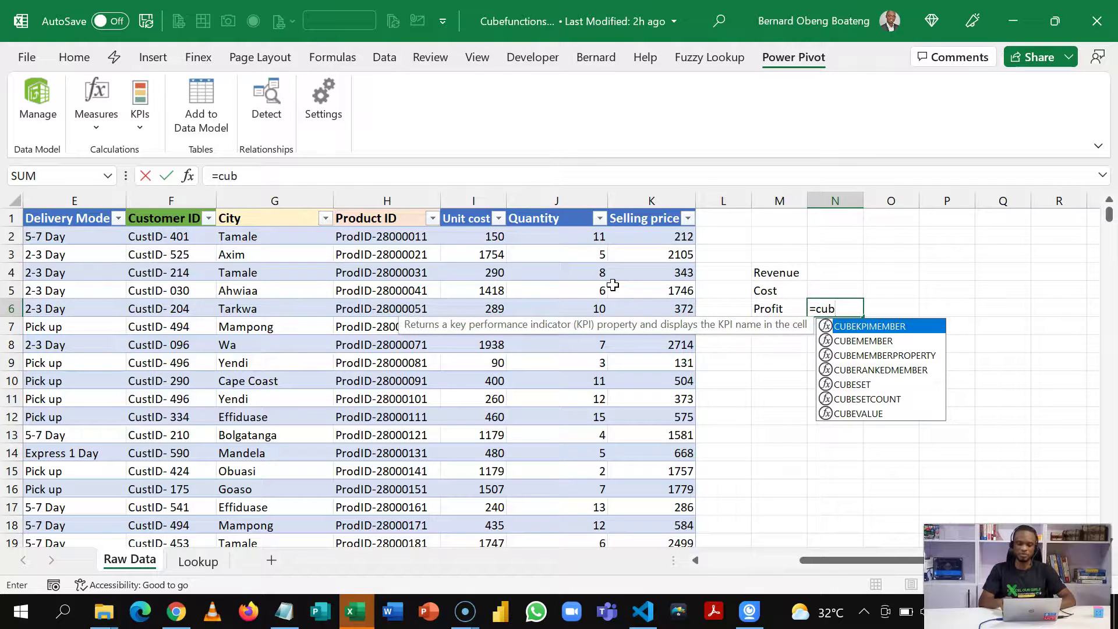
key(Down)
key(Down)
key(Down)
key(Down)
key(Down)
key(Down)
key(Tab)
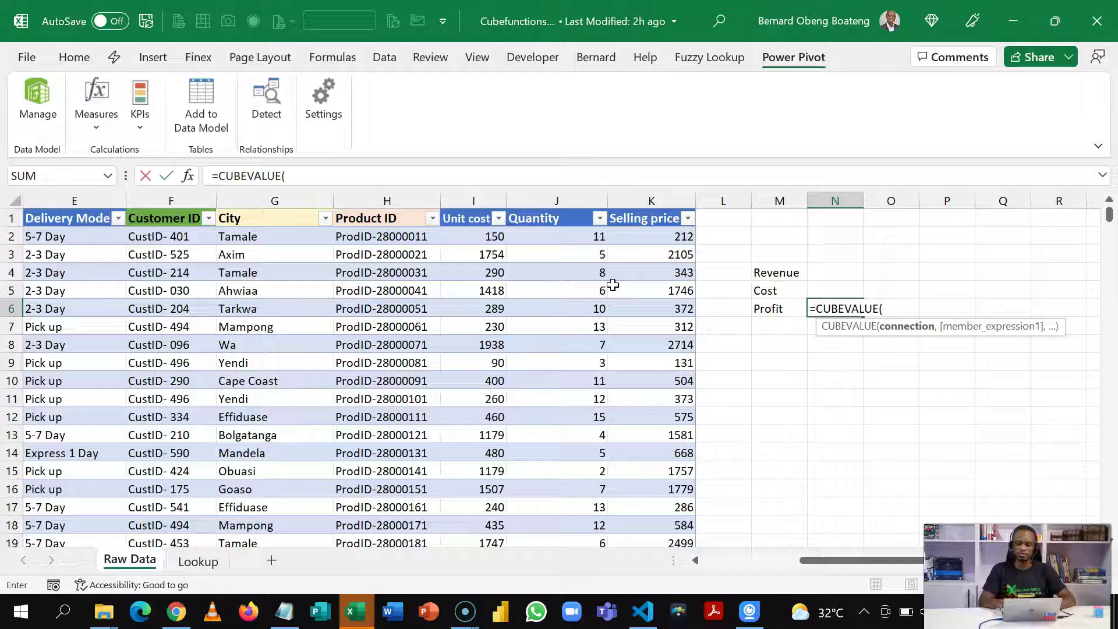
text(")
key(Tab)
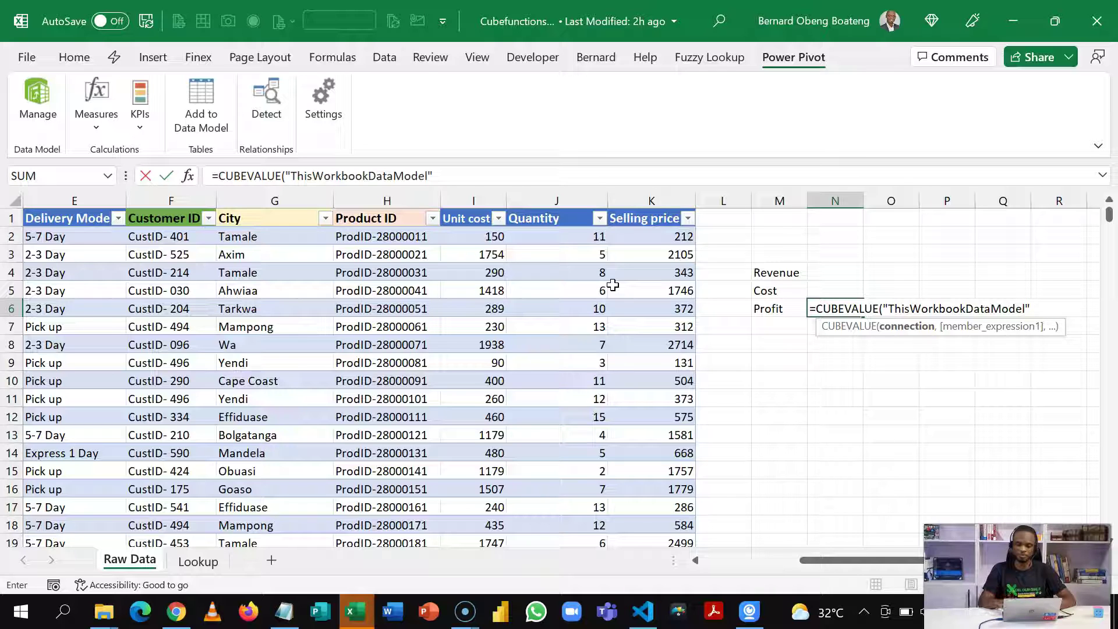
text(,)
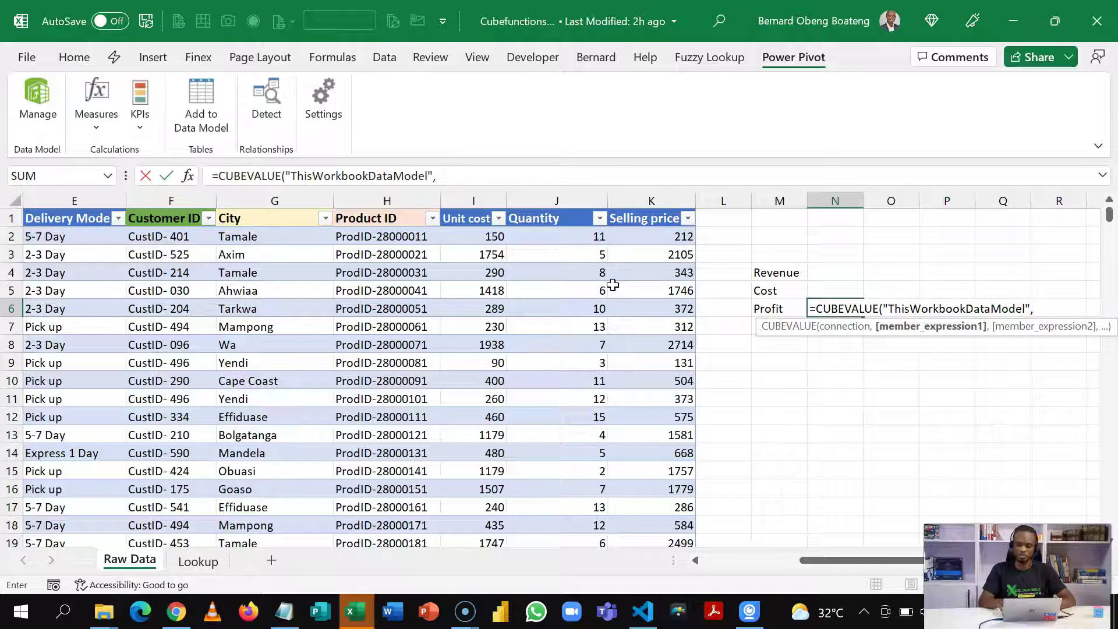
- Add [Measures].[Revenue] as the first member expression of the CUBEVALUE formula
text(")
key(Down)
key(Down)
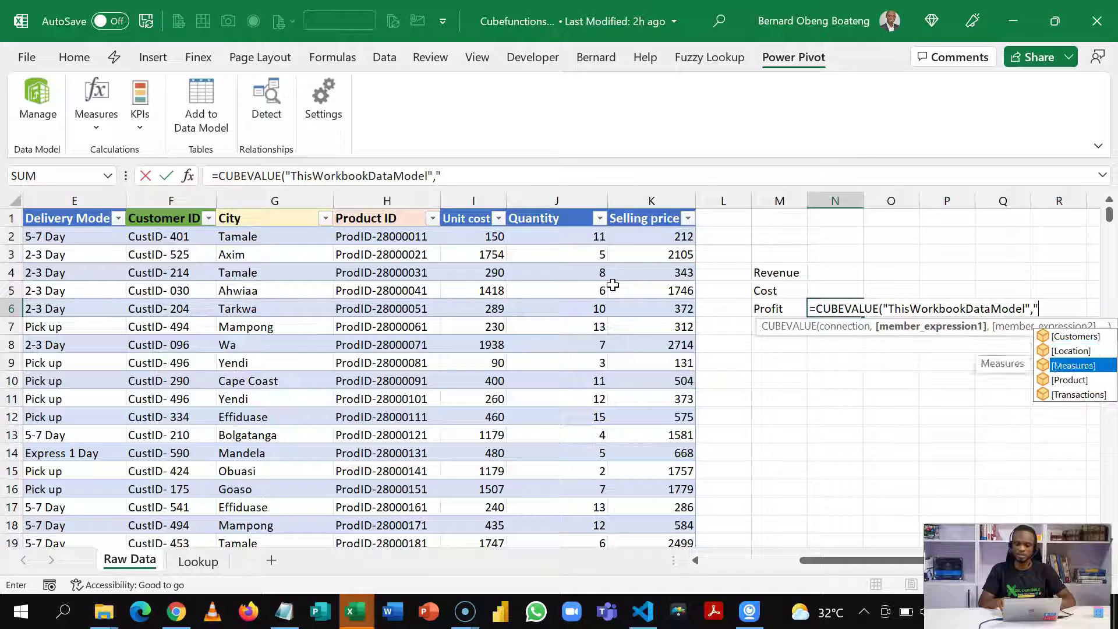
key(Tab)
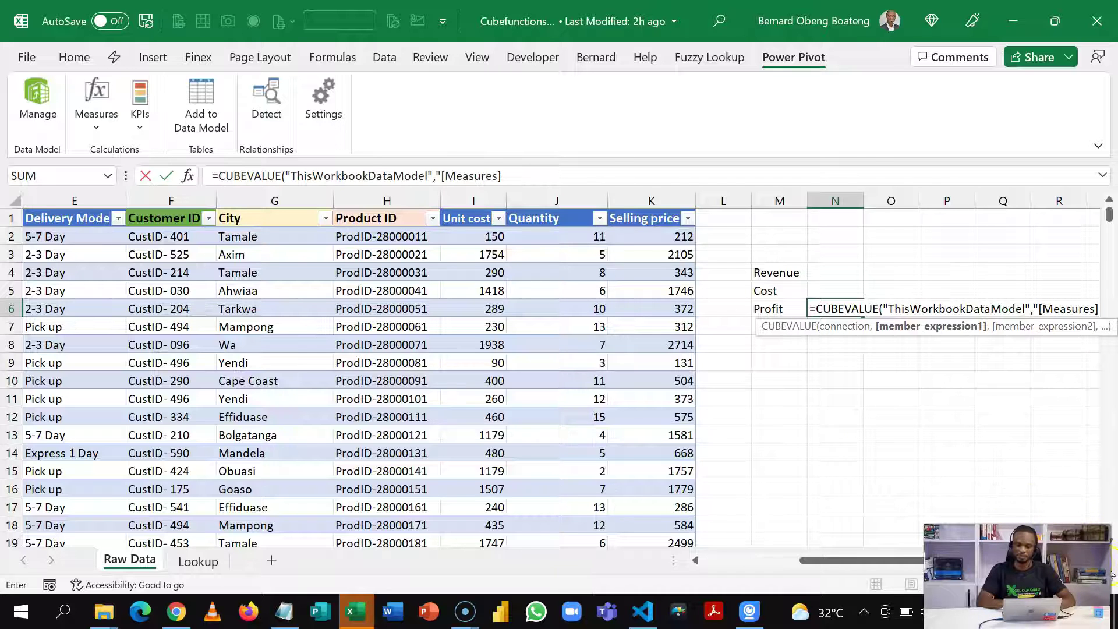
scroll(553, 370, right, 3)
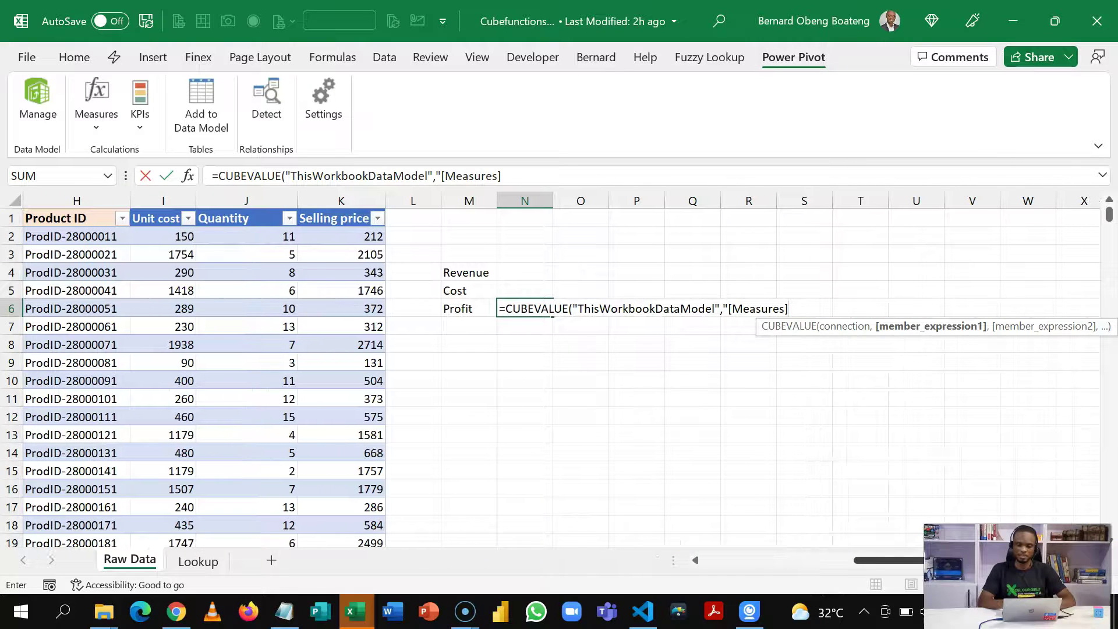
text(.)
key(Down)
key(Down)
key(Tab)
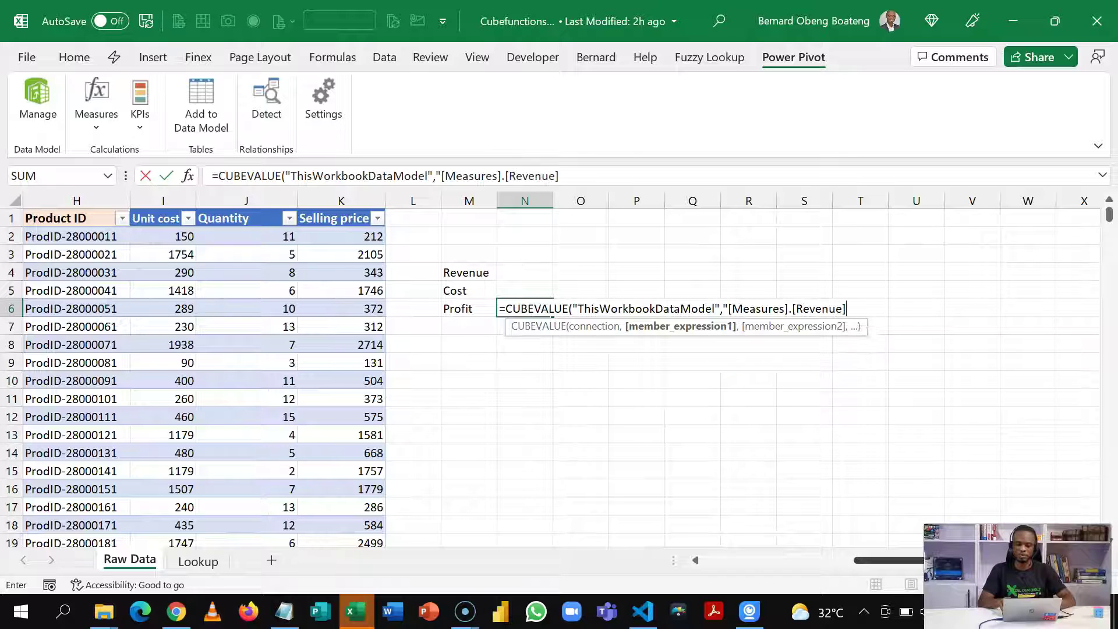
- Replace Revenue with Profit in the member expression, giving "[Measures].[Profit]", and complete the formula
key(BackSpace)
key(BackSpace)
key(BackSpace)
key(BackSpace)
key(BackSpace)
key(BackSpace)
key(BackSpace)
key(BackSpace)
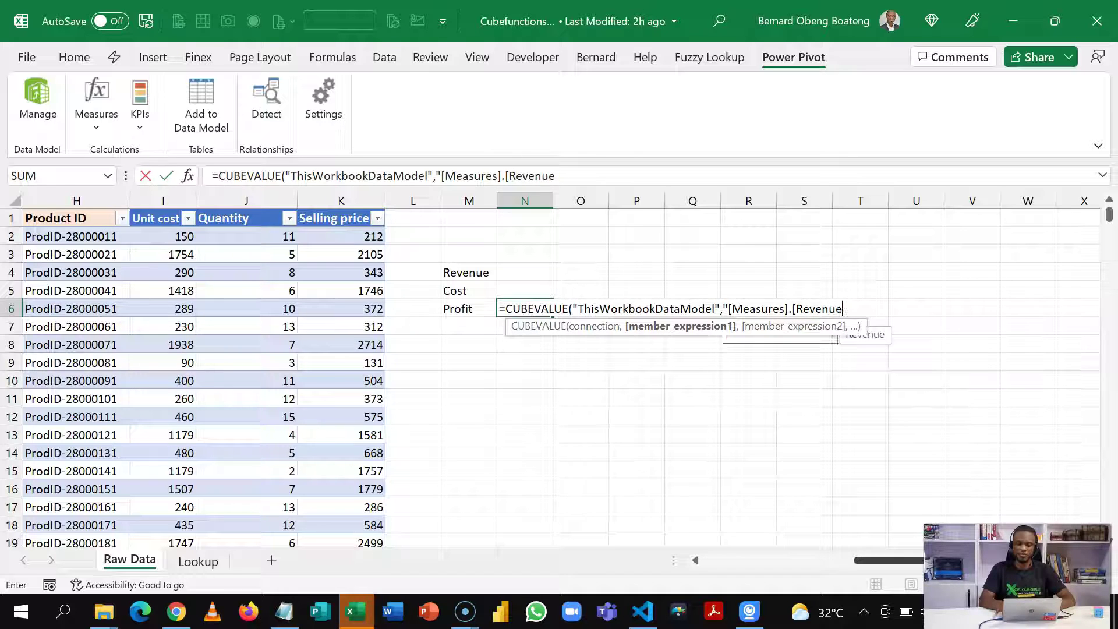
key(Down)
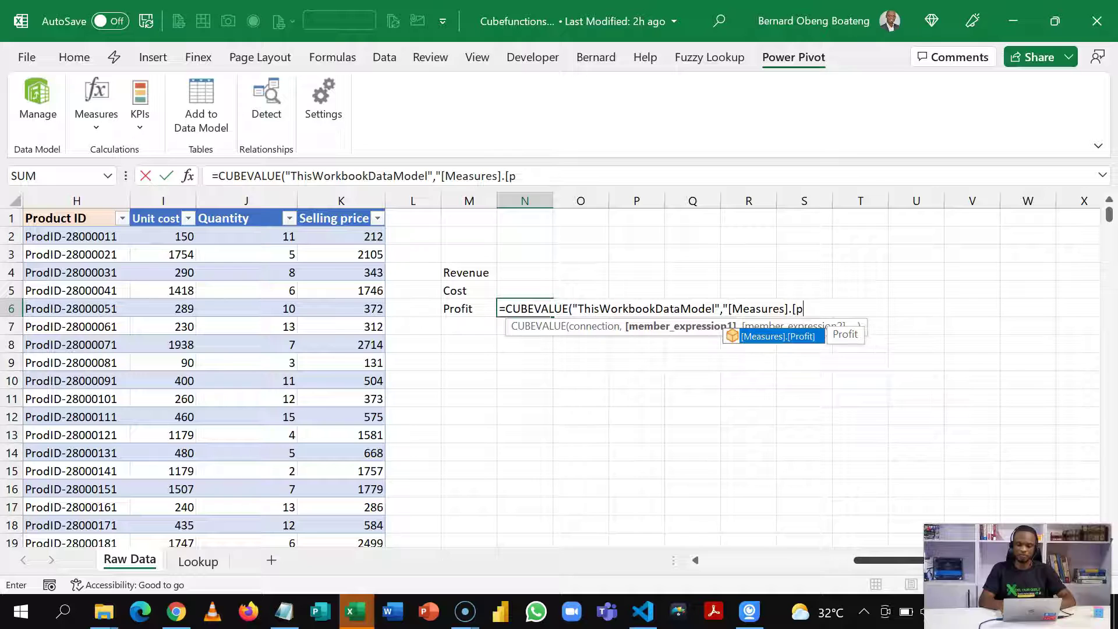
key(Tab)
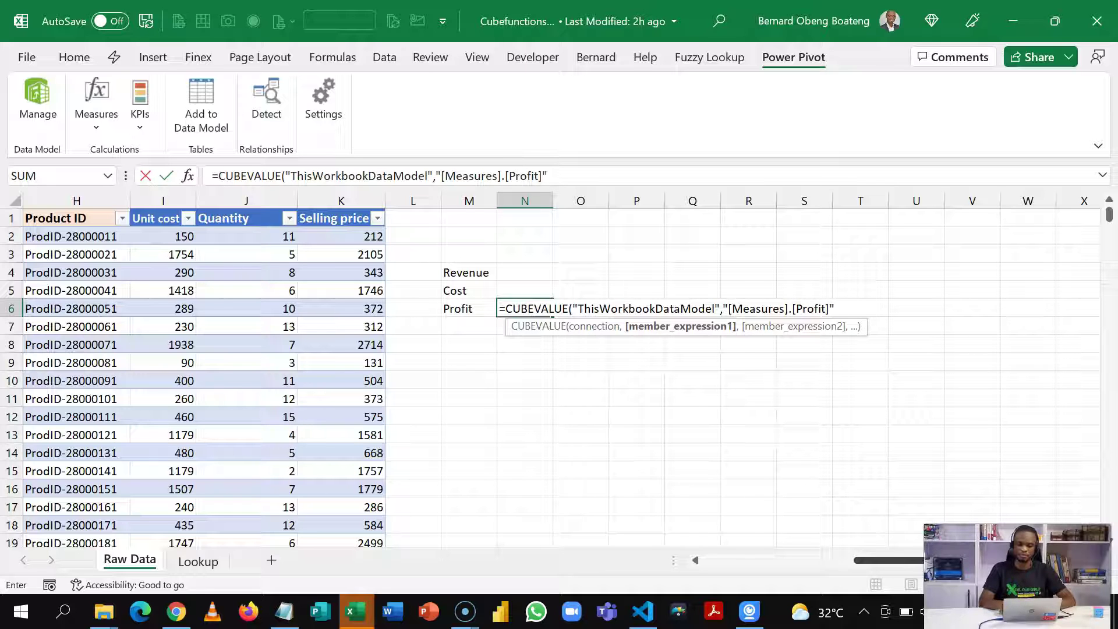
text())
key(Return)
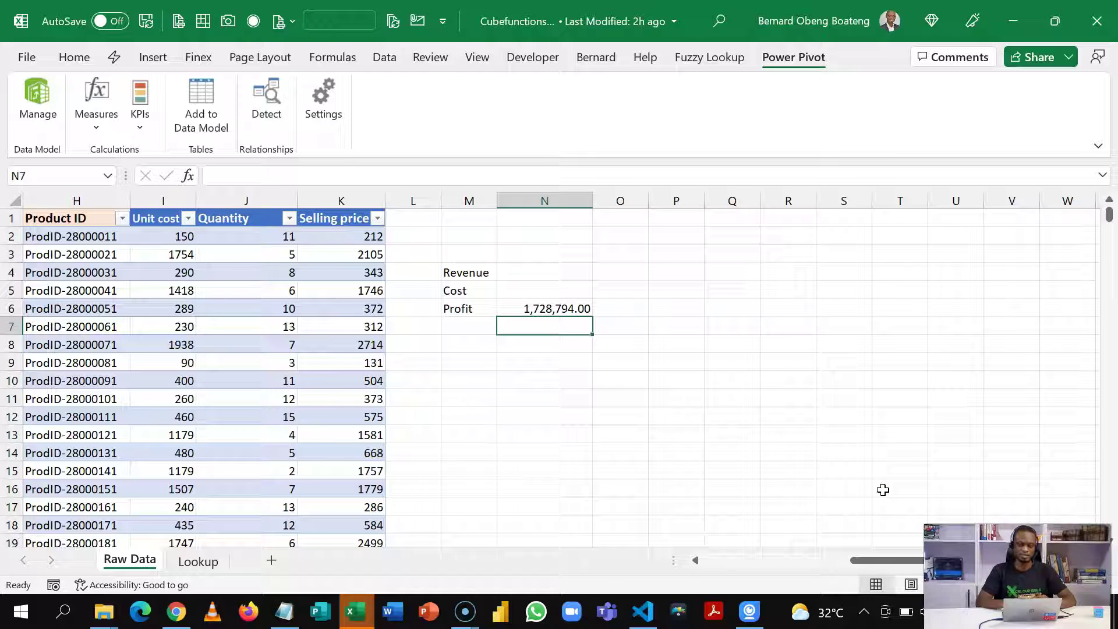
- Reopen the Profit formula in N6 and begin a second member expression with the [Product] table
click(579, 310)
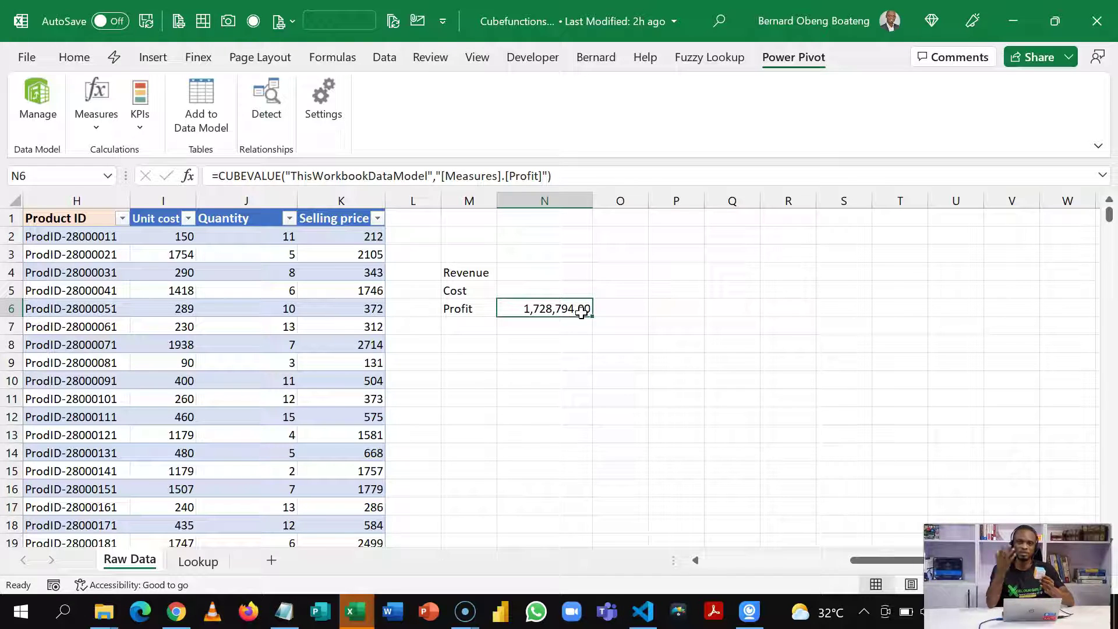
double_click(529, 307)
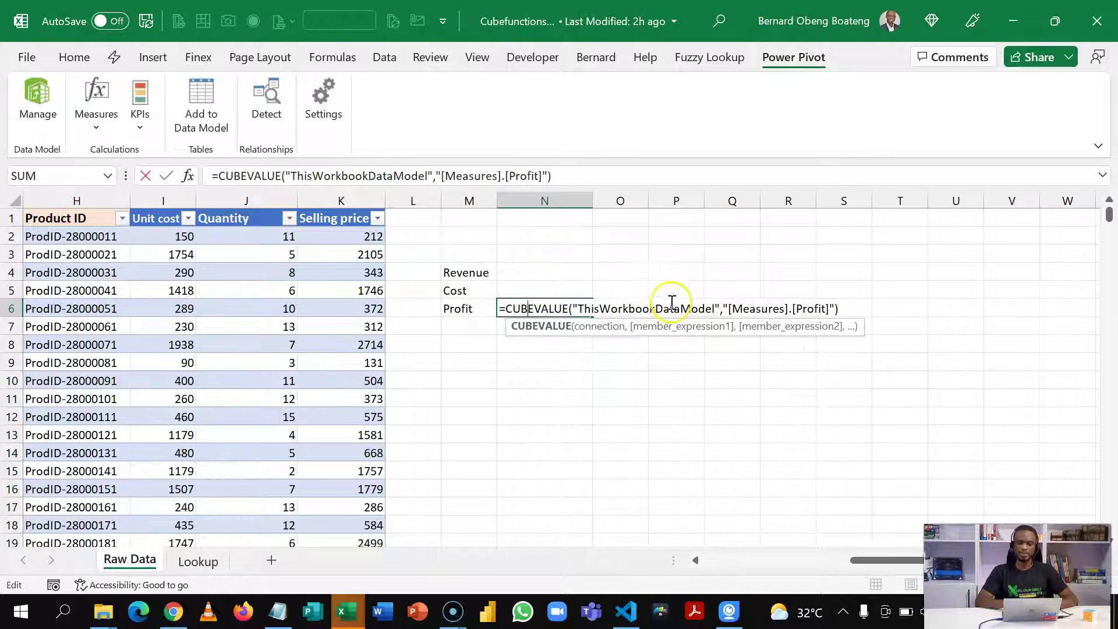
click(834, 308)
key(BackSpace)
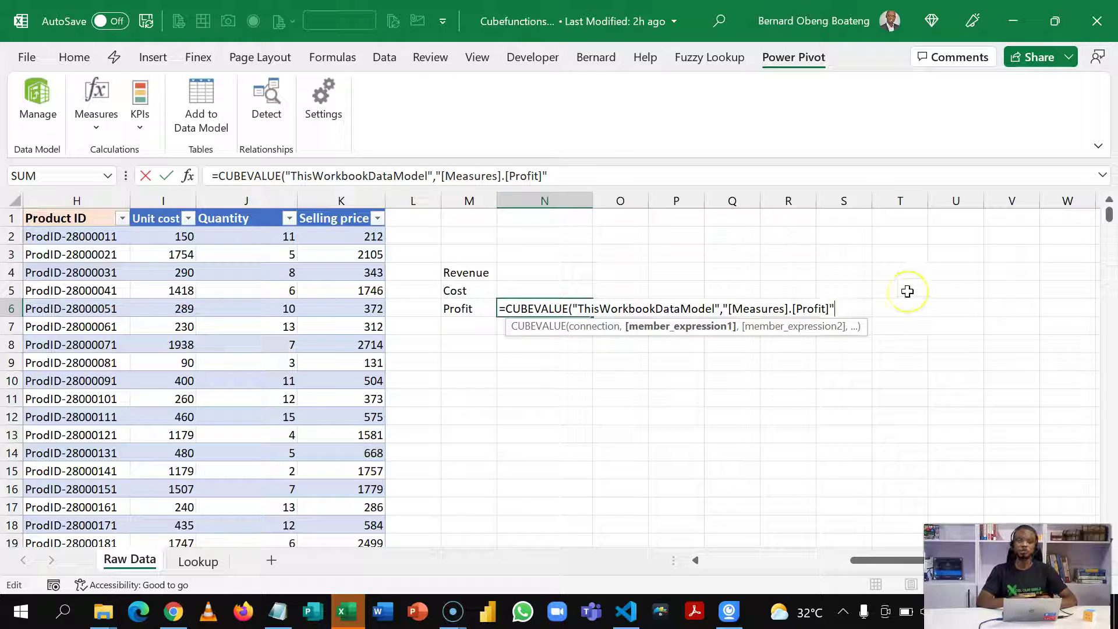
text(,")
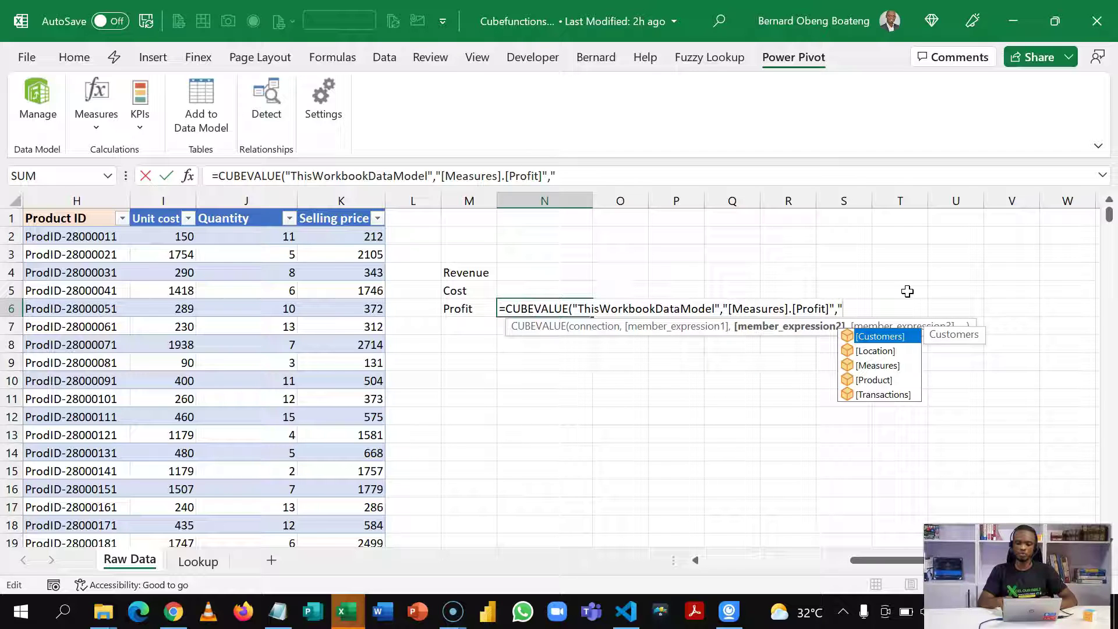
key(Down)
key(Down)
key(Down)
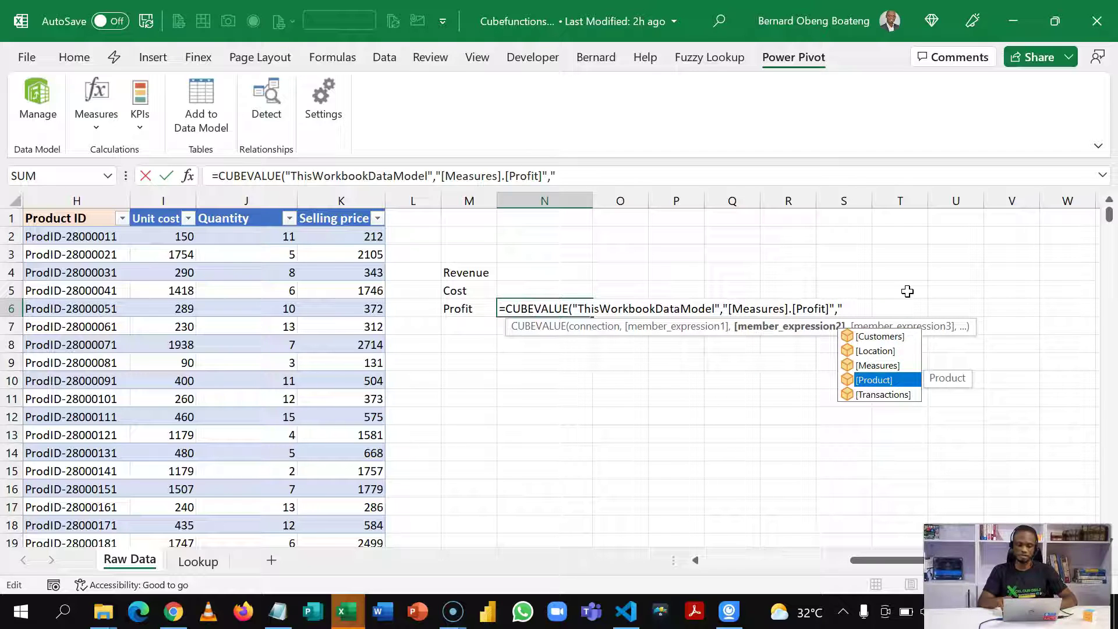
key(Tab)
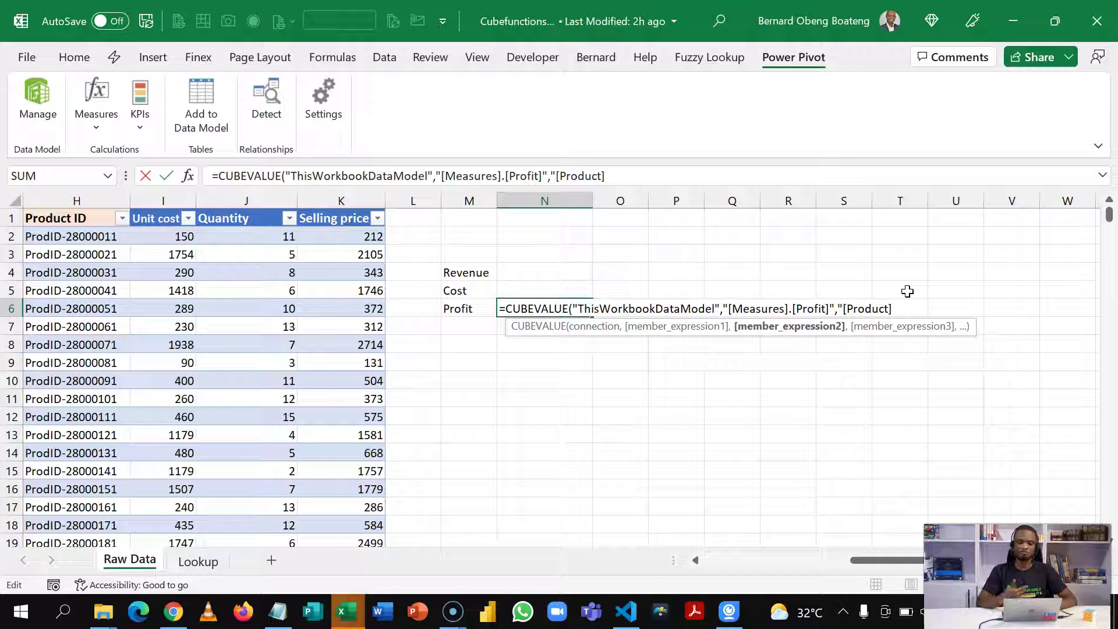
- Extend the second member expression with the Product table's [Sub-Category] field
text(.)
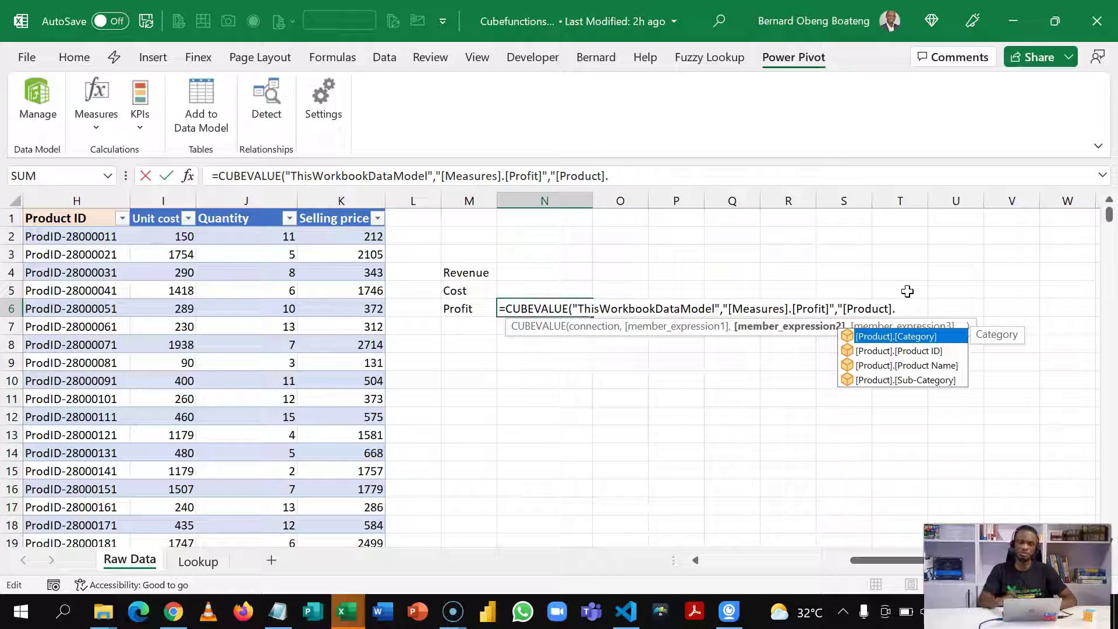
key(Down)
key(Down)
key(Down)
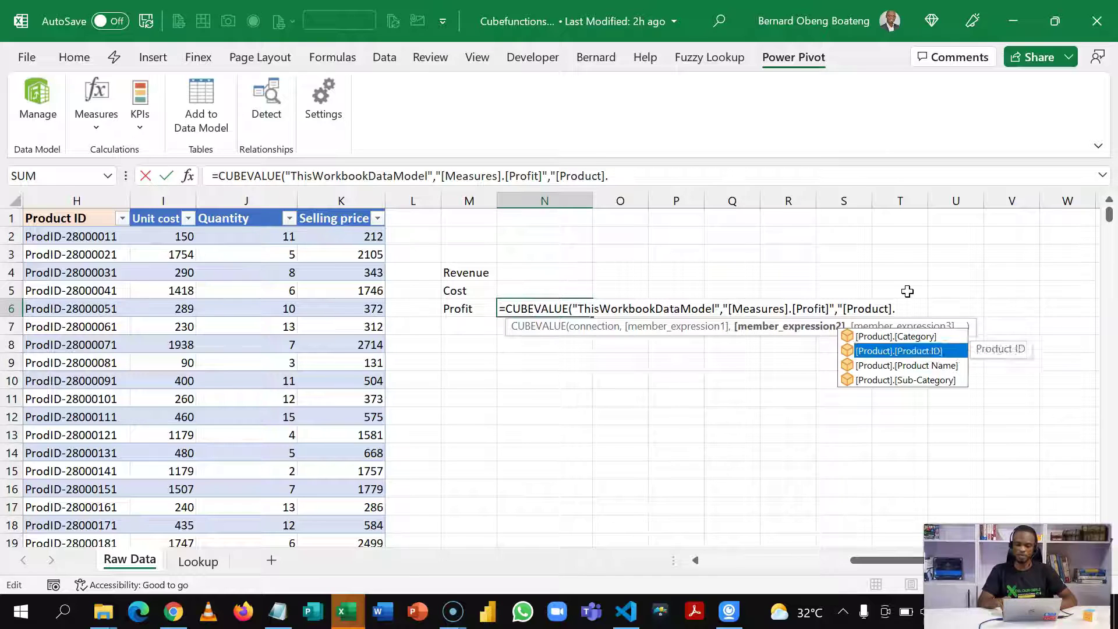
key(Tab)
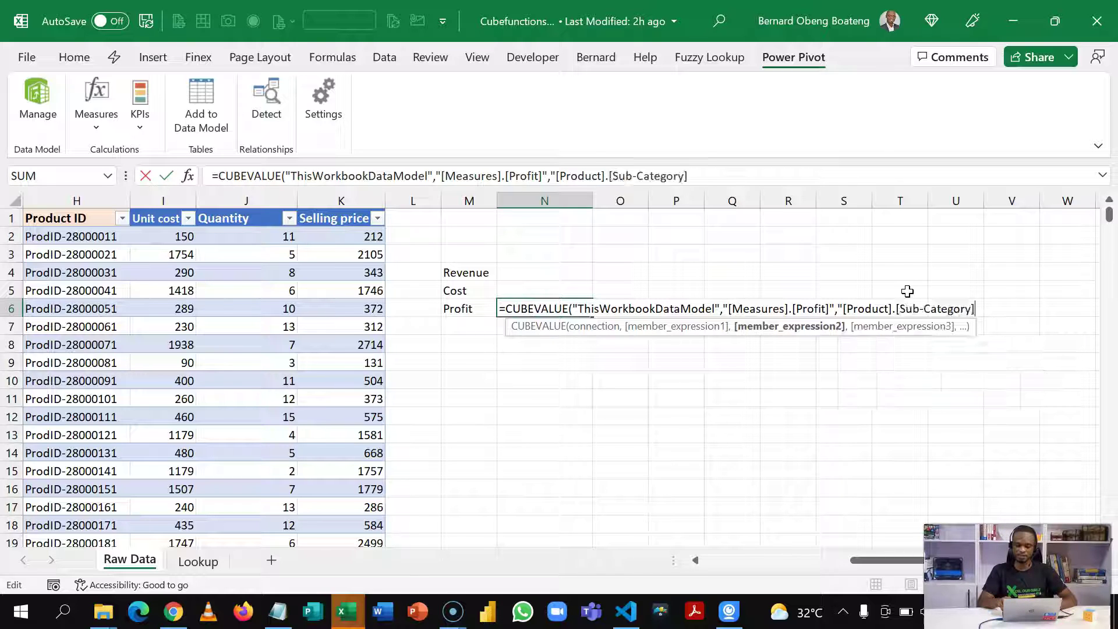
- Filter the sub-category to [Mobile phones] in the second member expression and complete the N6 formula
text(.)
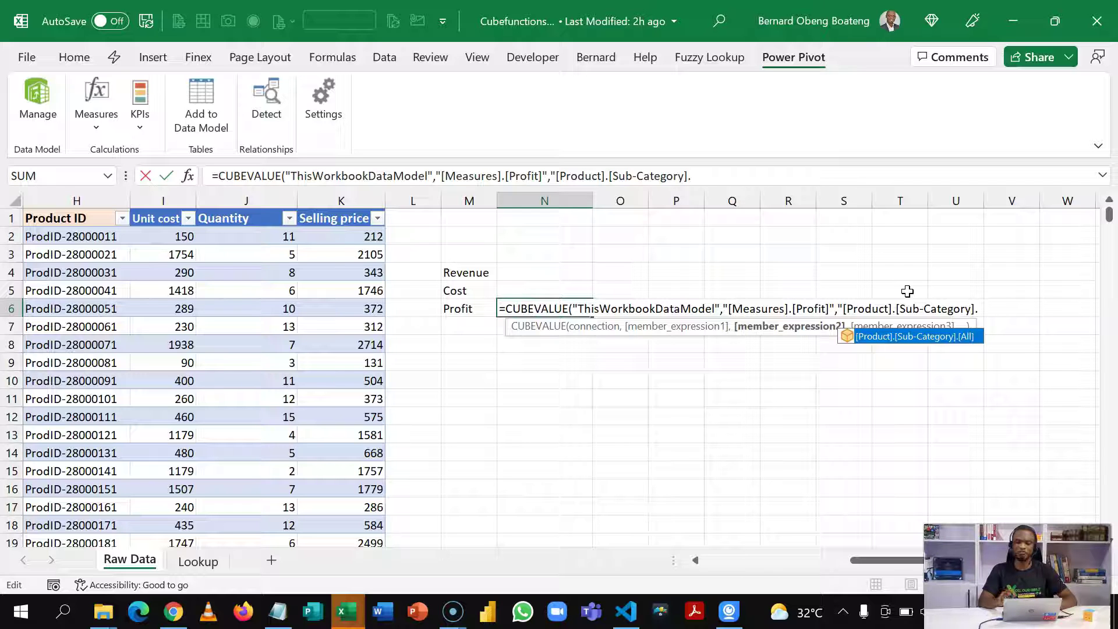
text([)
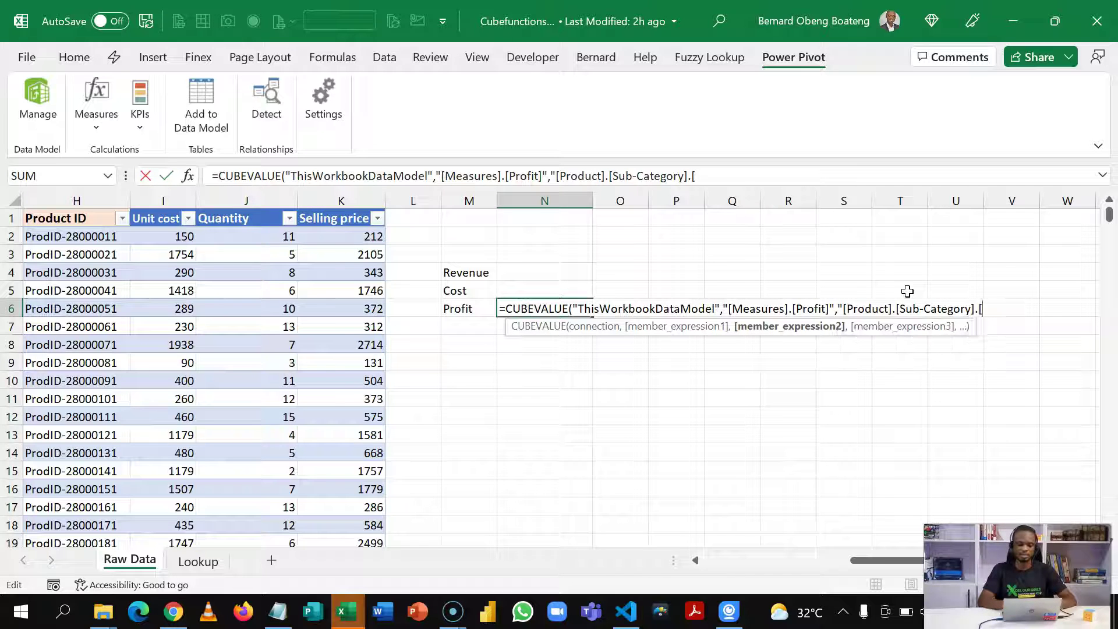
text(M)
text(obile o)
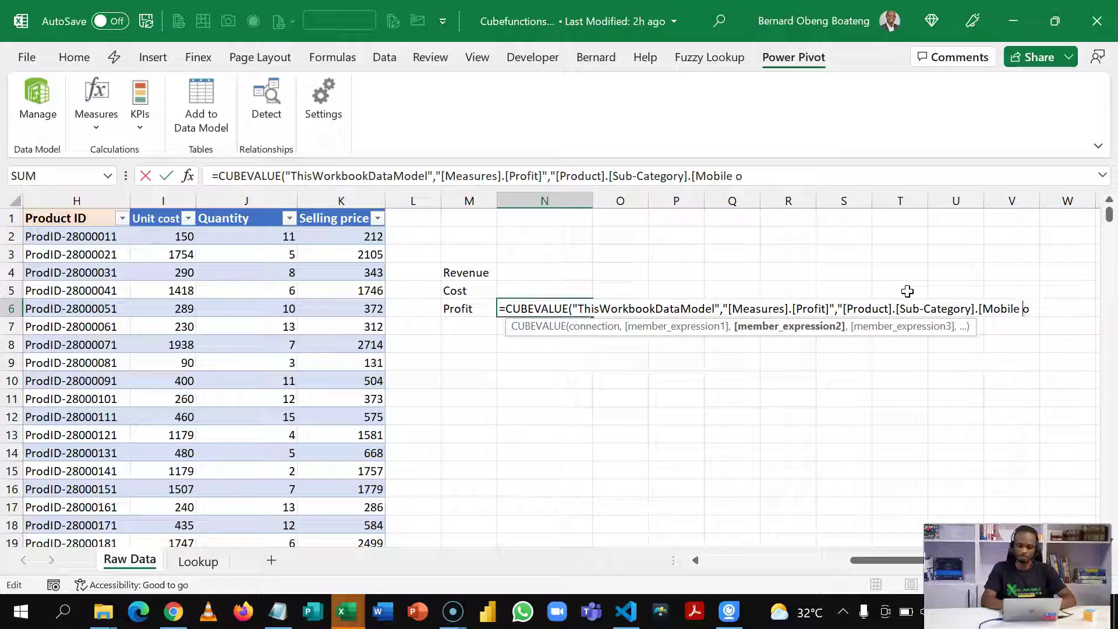
key(BackSpace)
text(phones)
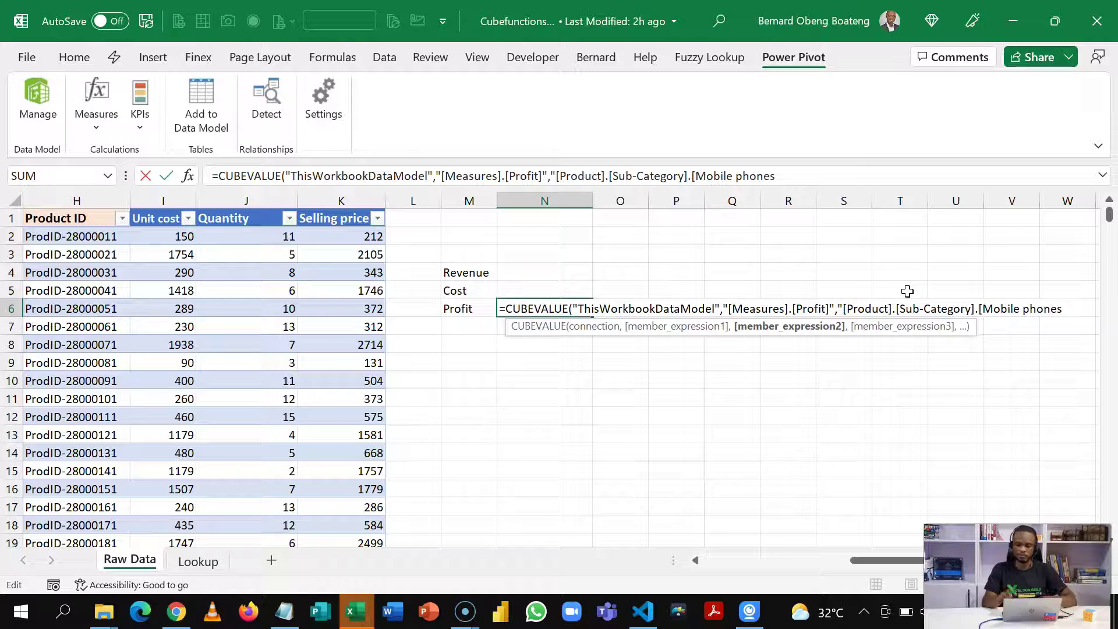
text(])
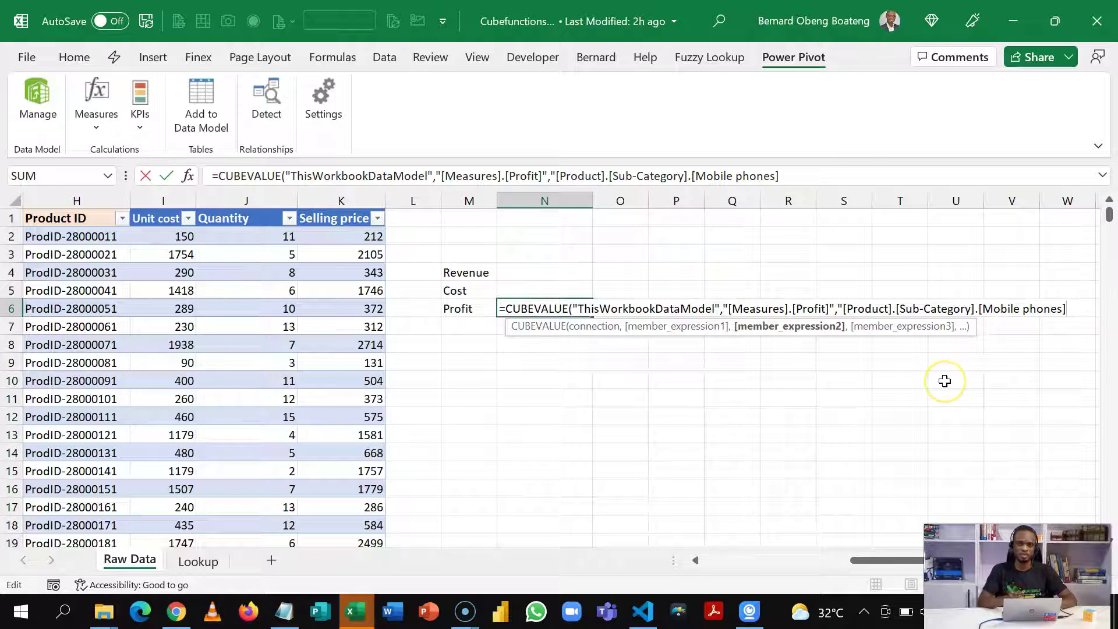
text("))
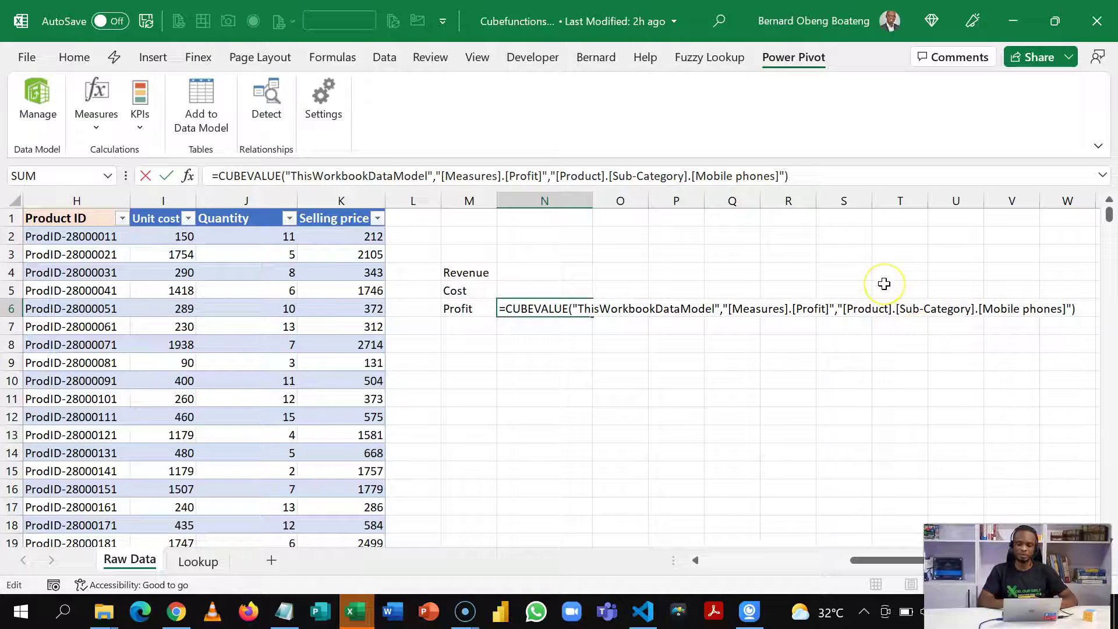
key(Return)
key(Up)
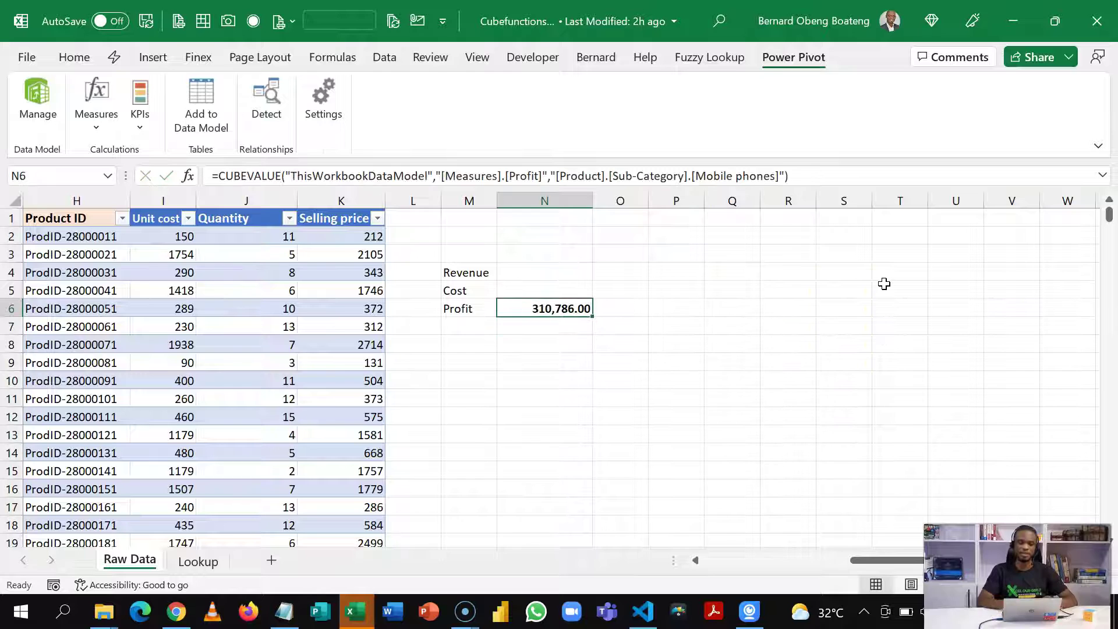